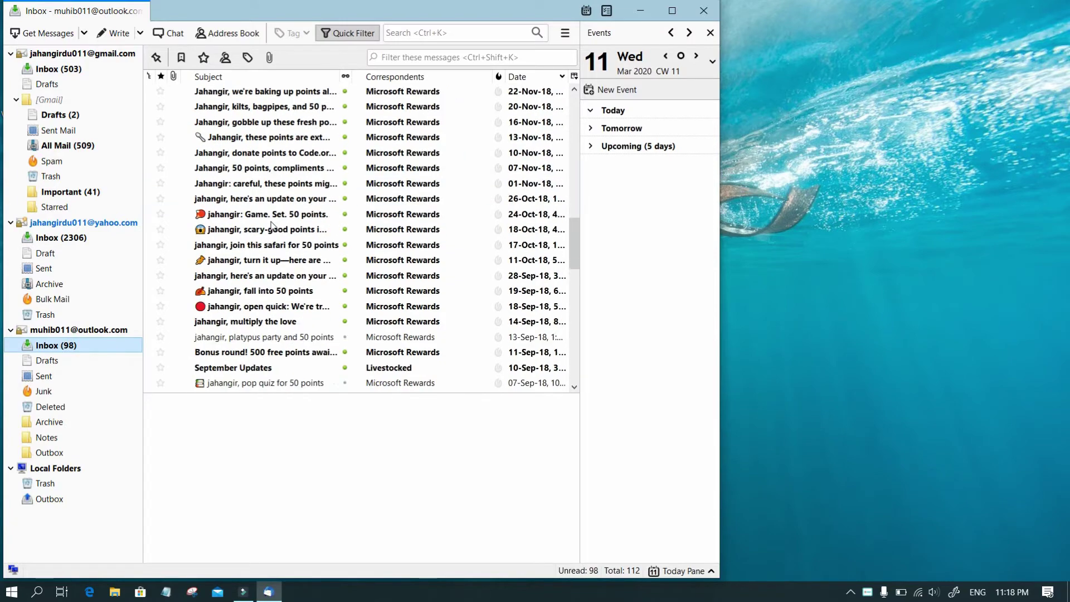
# Show the Gmail Inbox and start a new message, stepping through its To, Subject and body fields.
pyautogui.scroll(5, 272, 225)
pyautogui.click(78, 69)
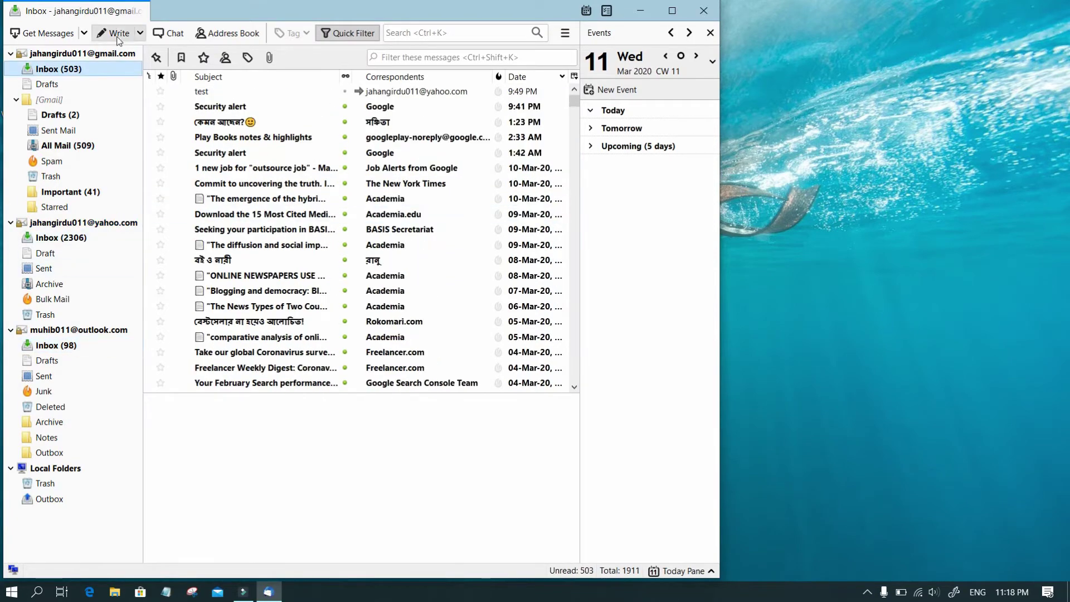
pyautogui.click(107, 30)
pyautogui.click(243, 89)
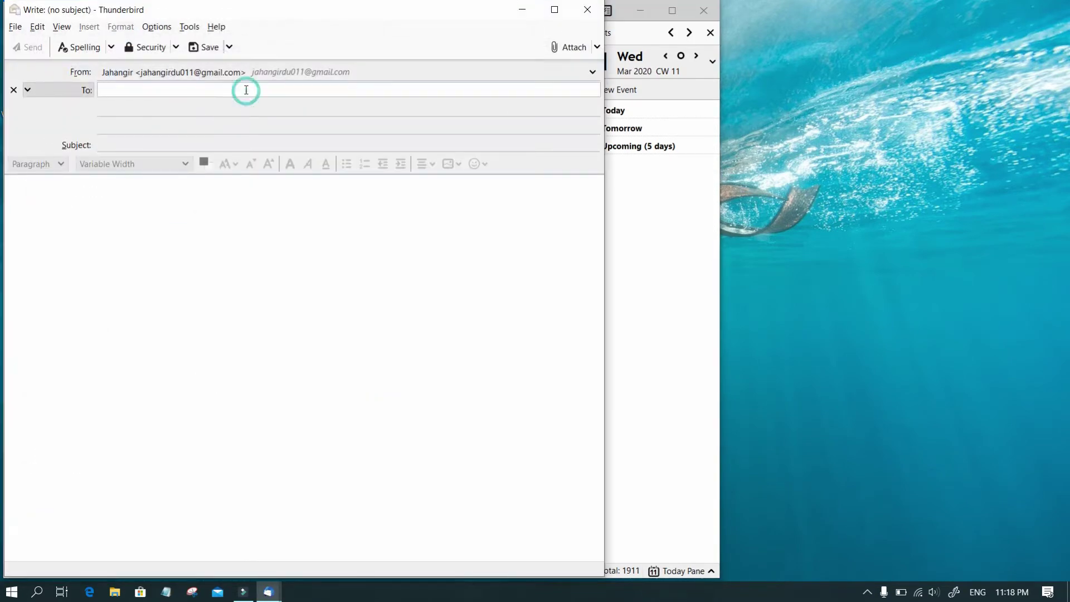
pyautogui.click(170, 146)
pyautogui.click(130, 263)
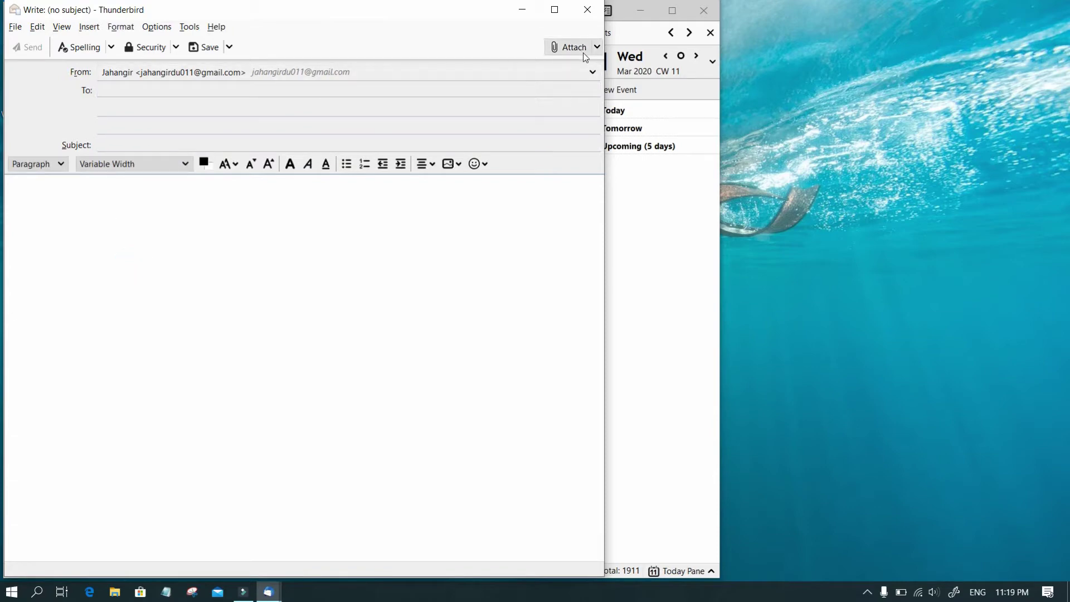
# Look at the Attach options, dismiss them, and discard the empty message.
pyautogui.click(597, 48)
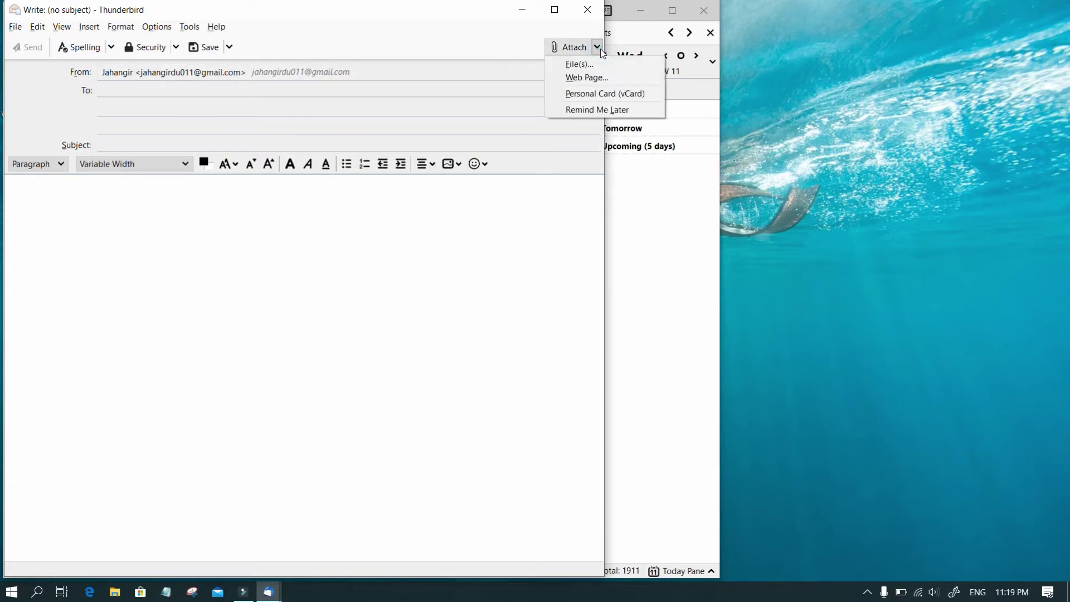
pyautogui.click(470, 24)
pyautogui.click(587, 9)
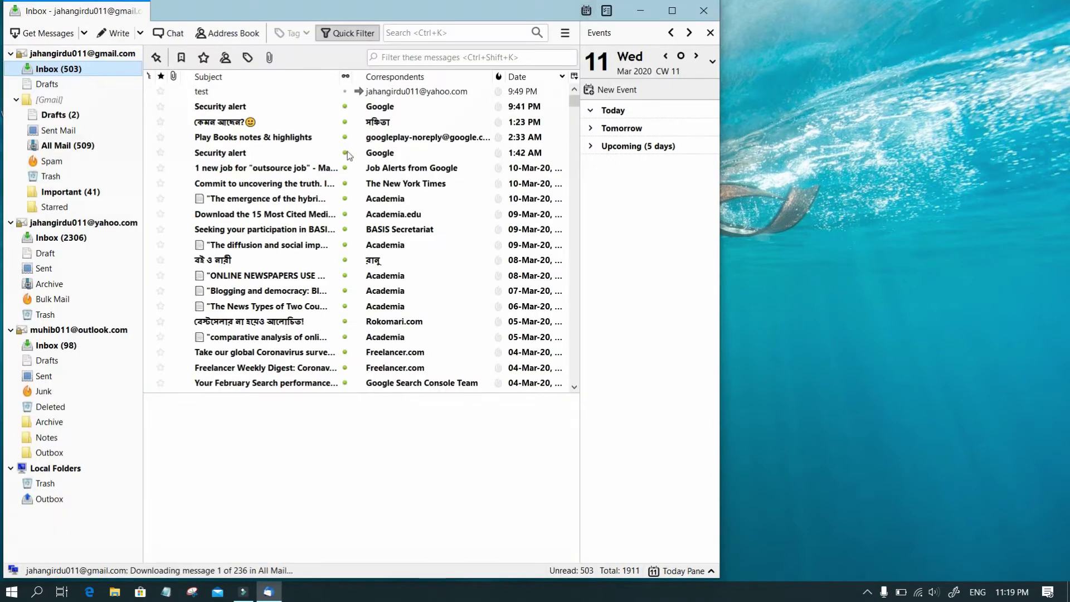
# Quit Thunderbird and search Google for 'thunderbird' in a new Chrome tab.
pyautogui.click(700, 10)
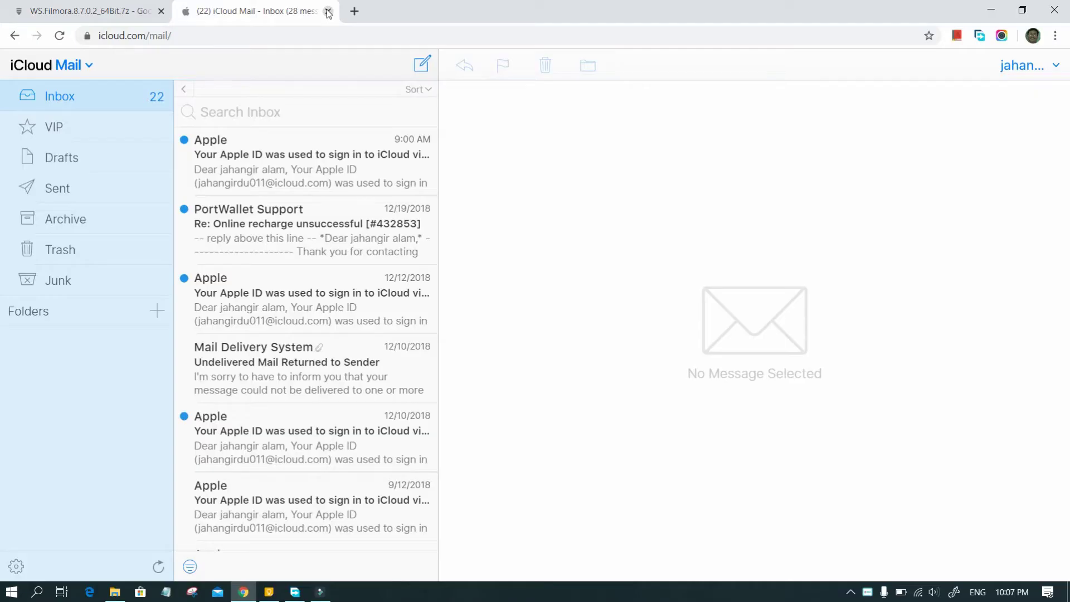
pyautogui.write('th')
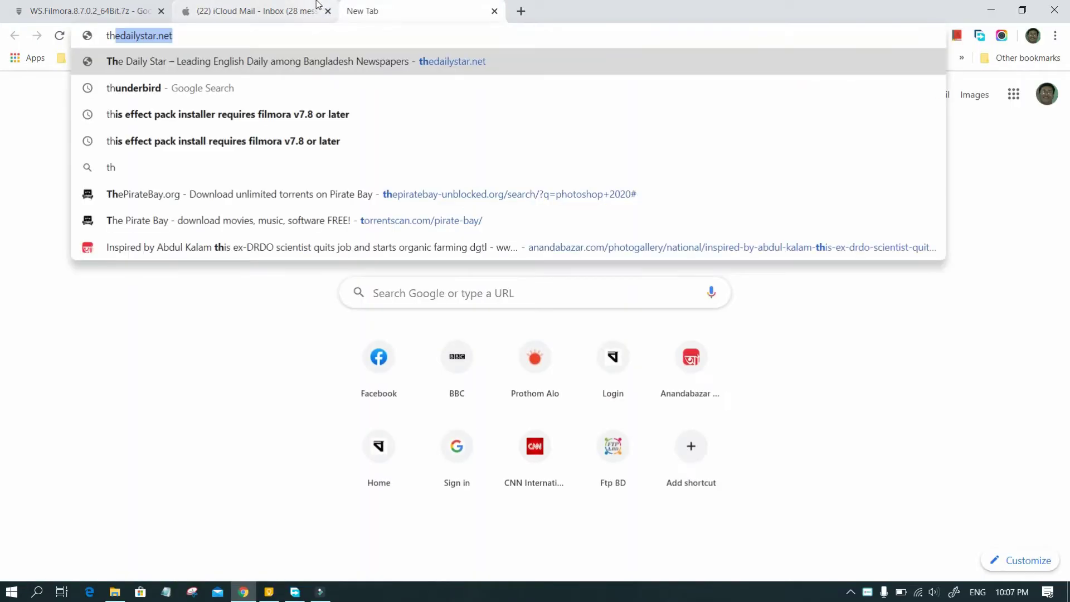
pyautogui.write('underb')
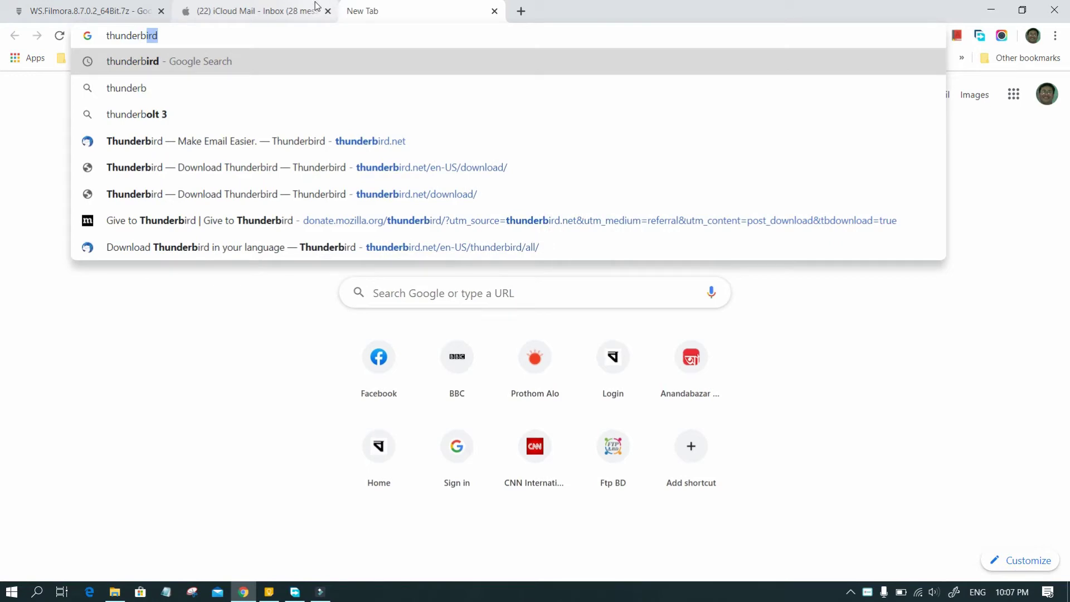
pyautogui.write('ird')
pyautogui.press('Return')
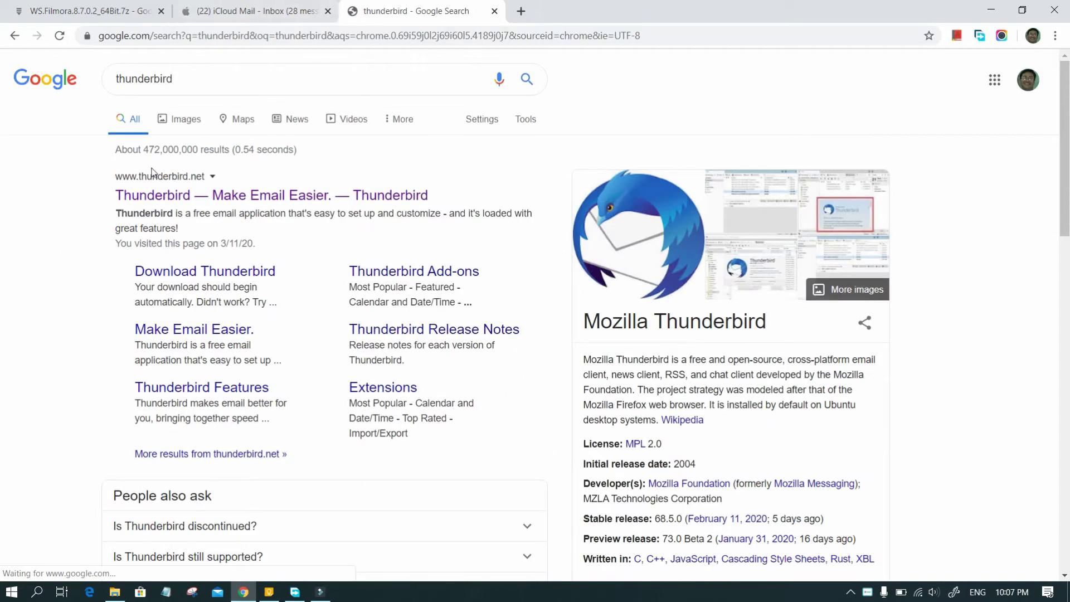
# Go from the thunderbird.net result to the Systems & Languages download list.
pyautogui.click(191, 196)
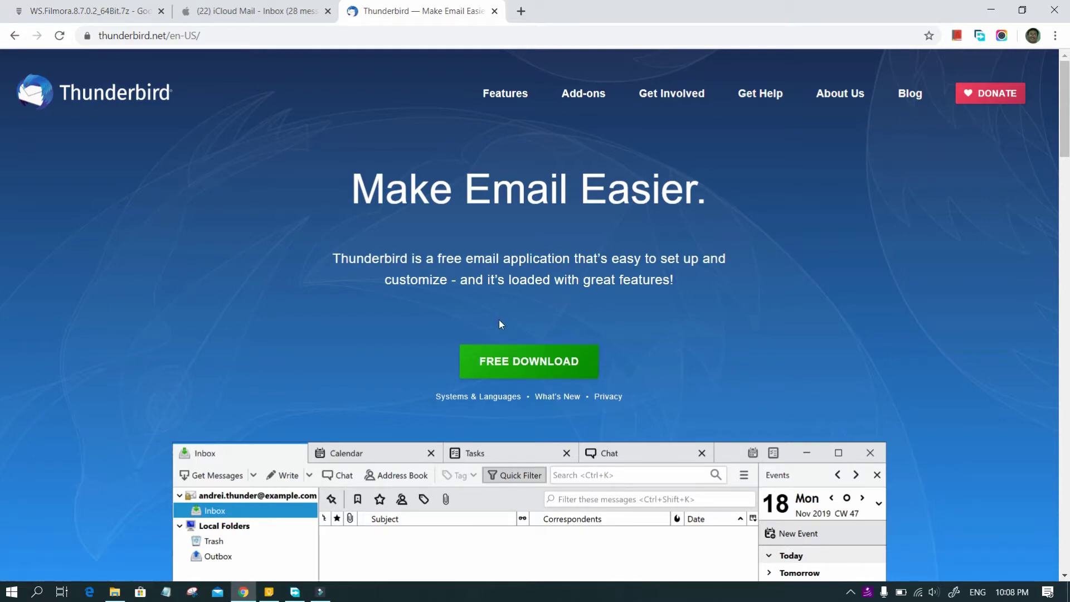
pyautogui.click(518, 399)
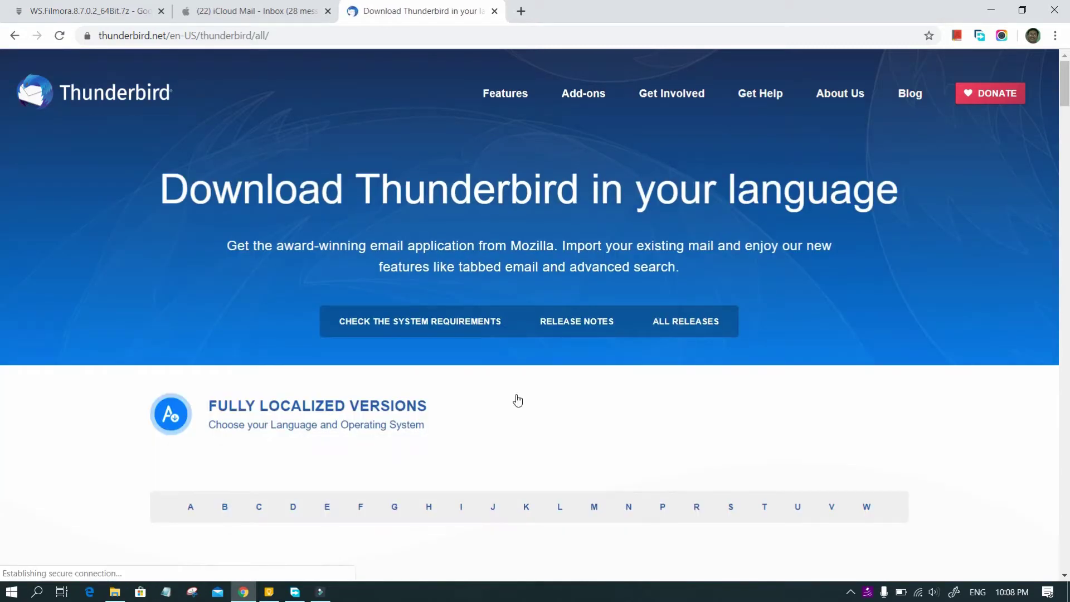
pyautogui.scroll(-3, 517, 399)
pyautogui.scroll(-2, 518, 400)
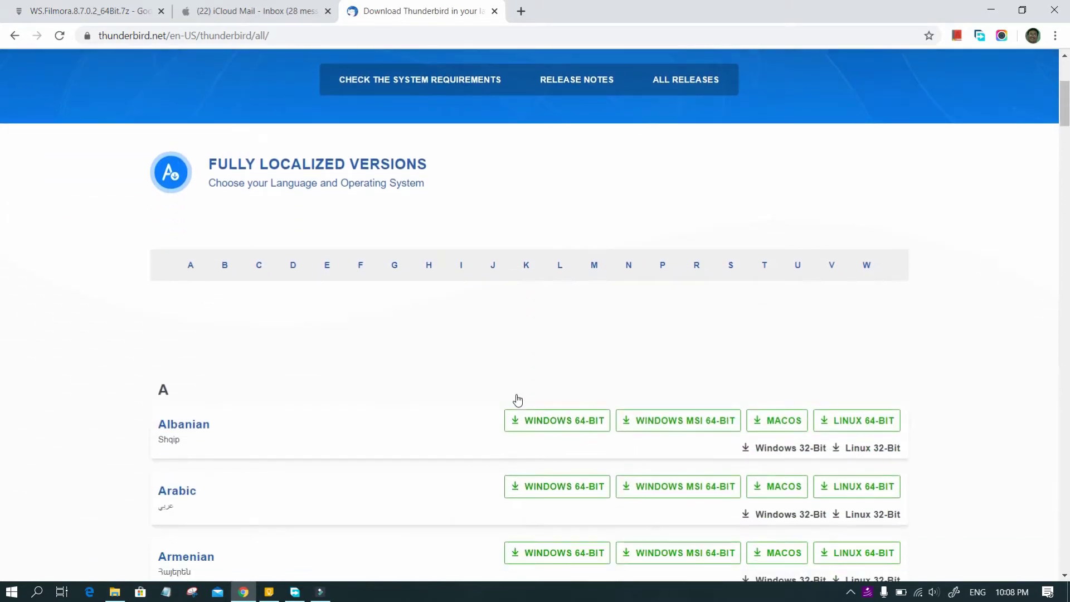
# Start the English (US) Windows 64-bit Thunderbird installer download.
pyautogui.click(328, 265)
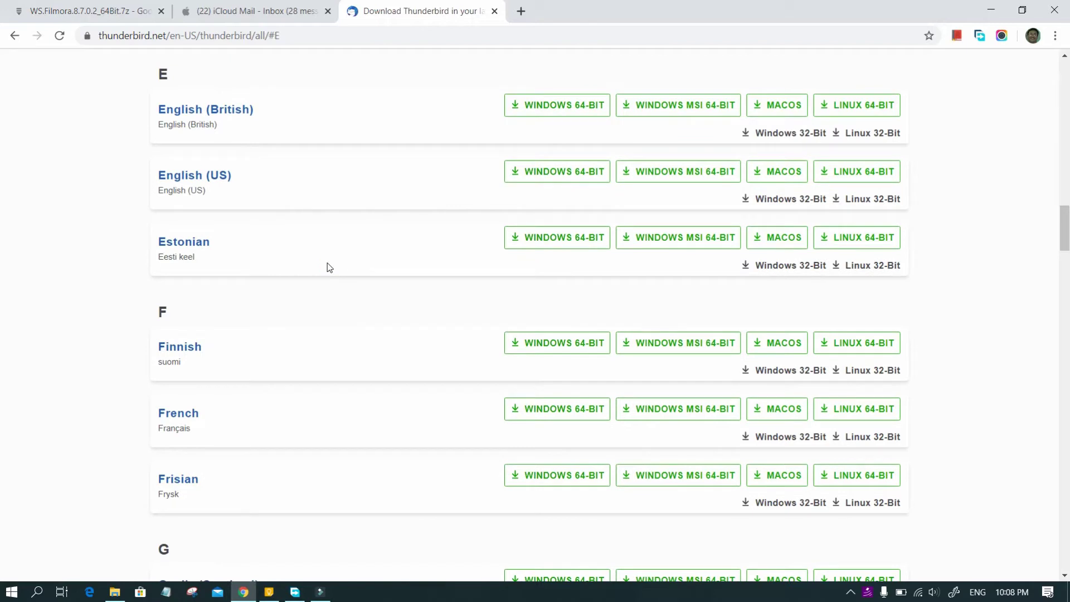
pyautogui.scroll(2, 330, 266)
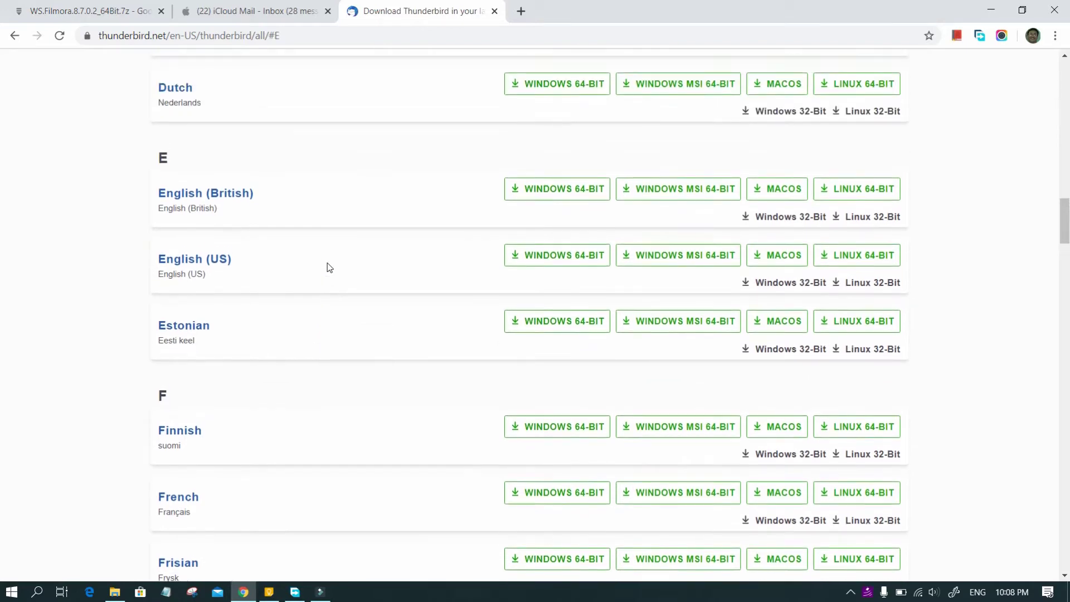
pyautogui.scroll(1, 329, 266)
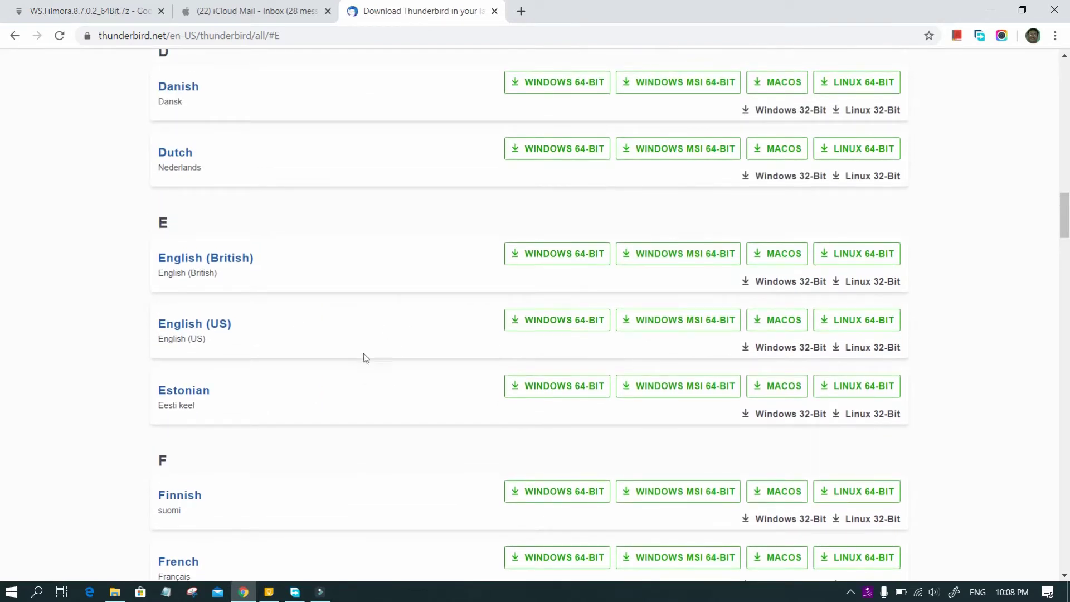
pyautogui.click(567, 319)
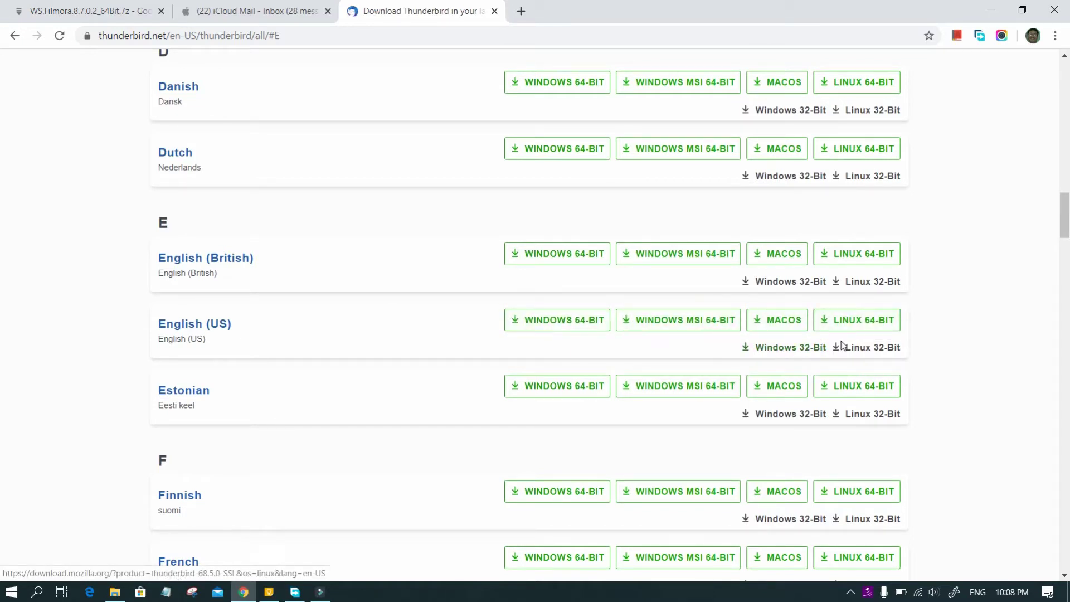
pyautogui.click(566, 324)
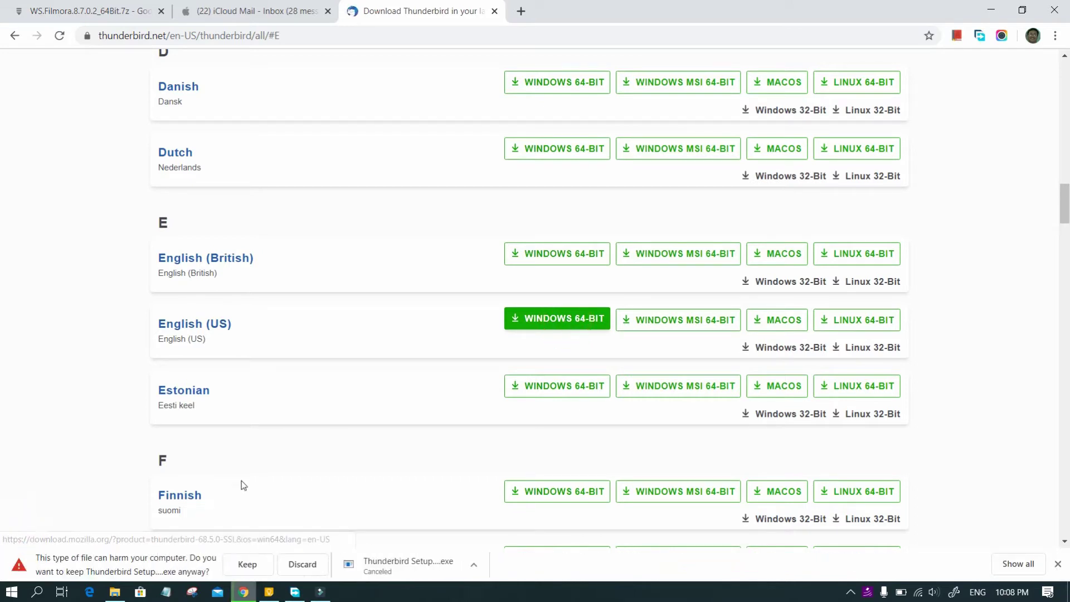
# Keep the installer past the safety warning, then cancel the download.
pyautogui.click(248, 565)
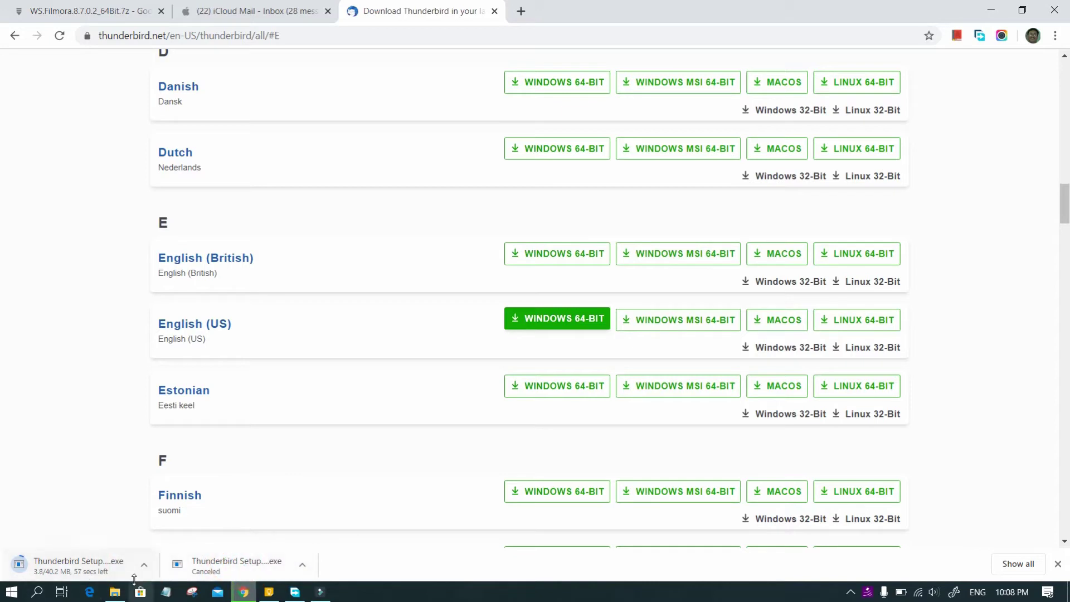
pyautogui.click(144, 566)
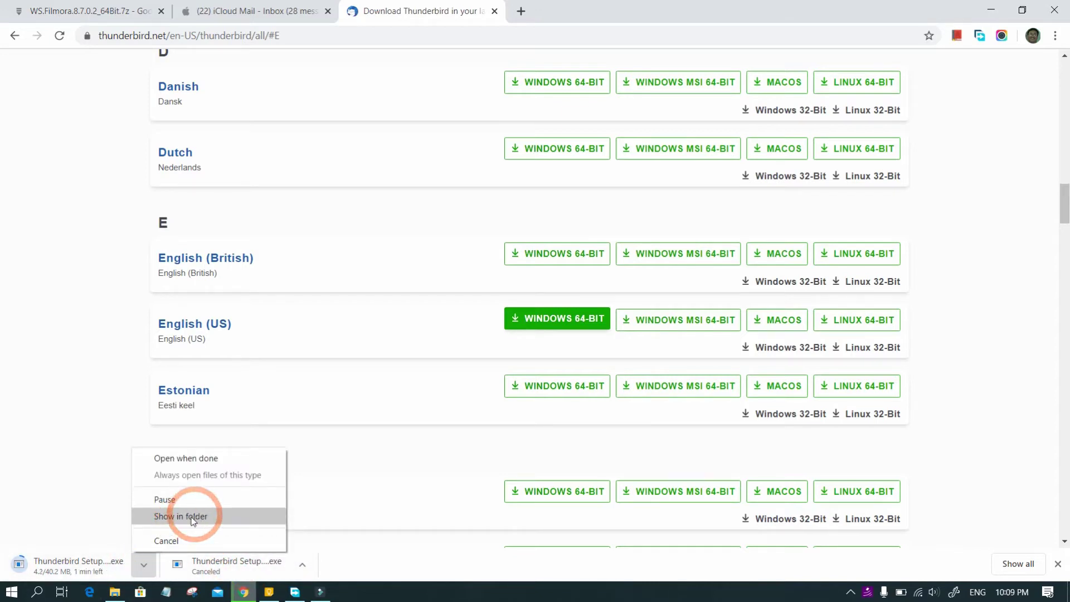
pyautogui.click(178, 540)
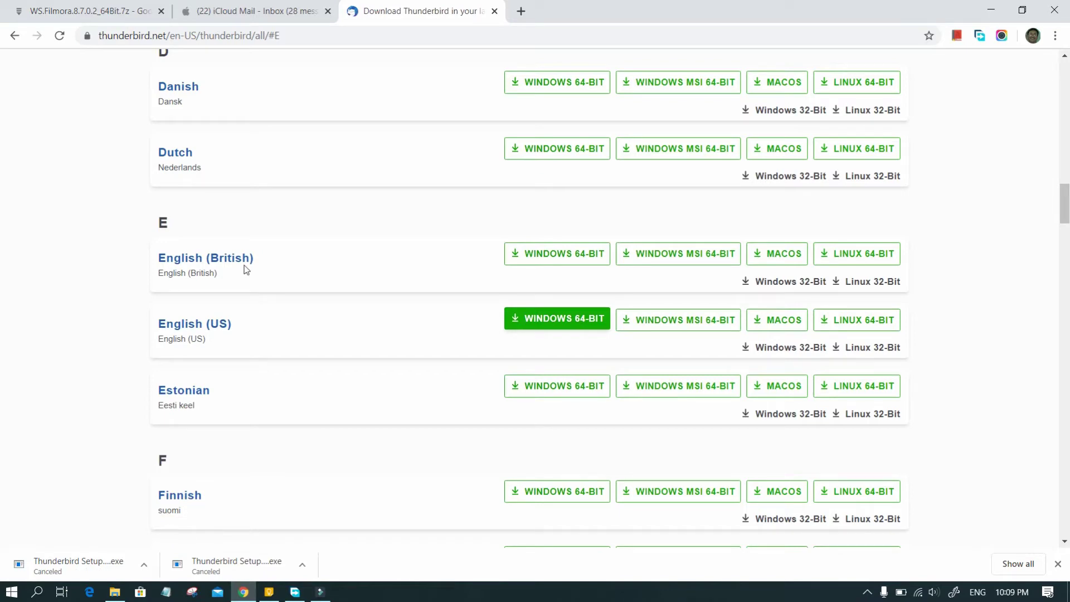
pyautogui.scroll(20, 335, 236)
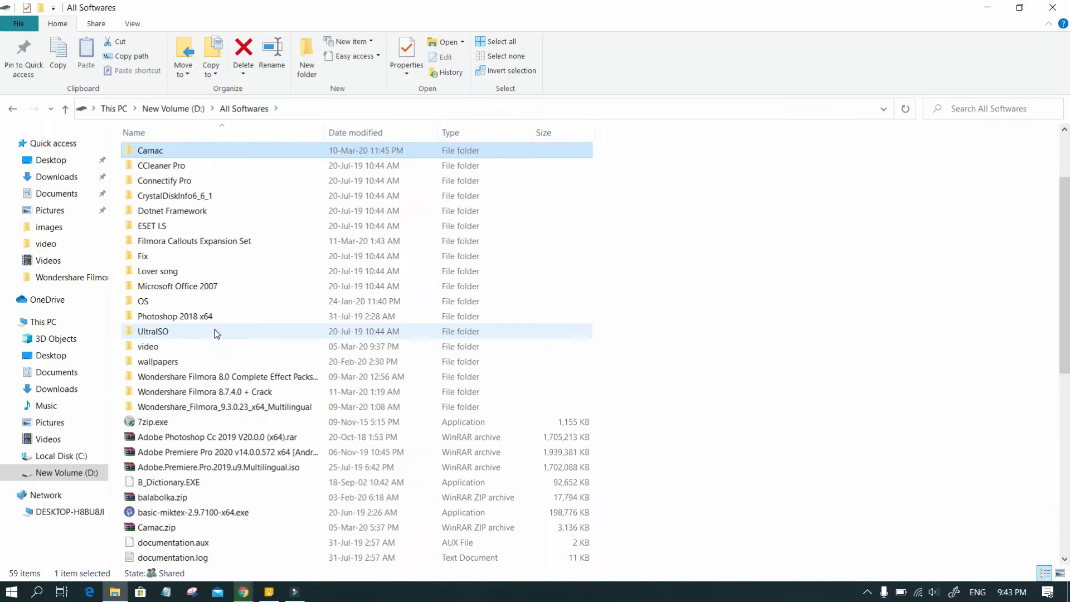
pyautogui.scroll(-1, 215, 332)
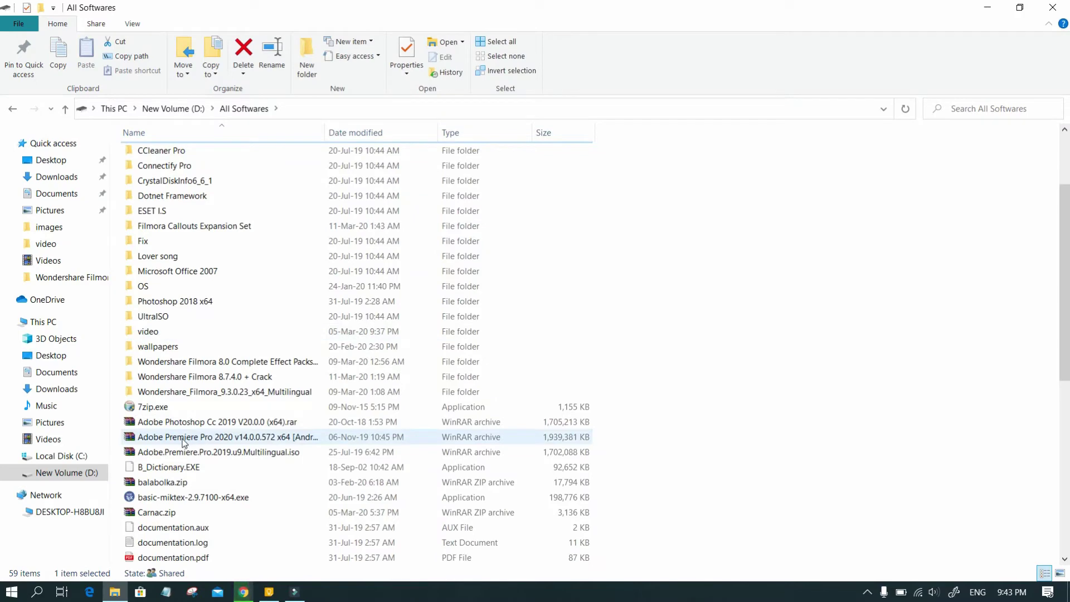
# Run Thunderbird Setup 68.5.0.exe from the All Softwares folder on D:.
pyautogui.scroll(-2, 185, 443)
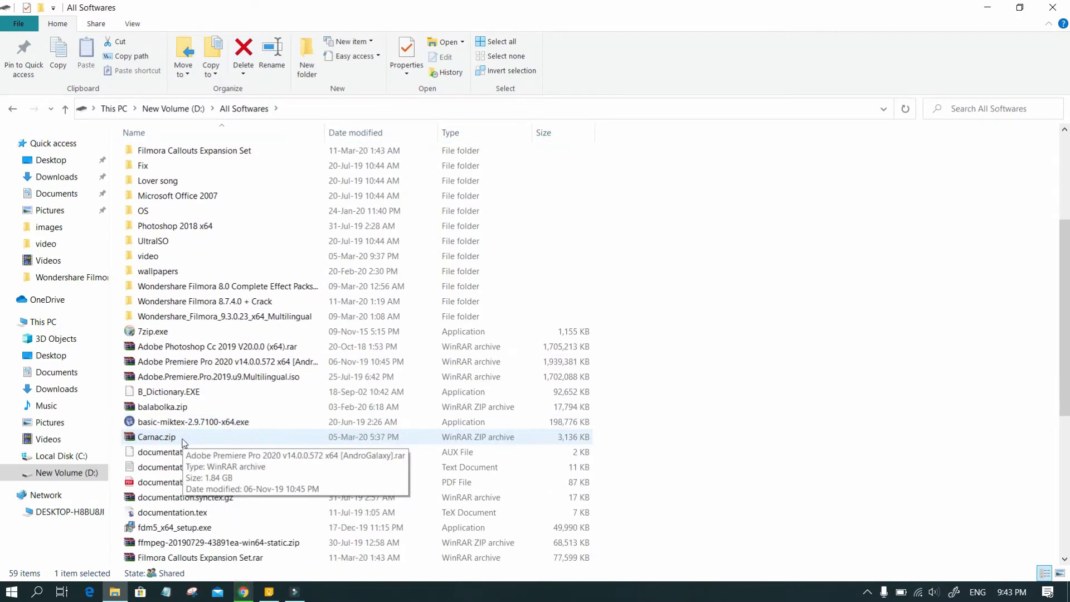
pyautogui.scroll(-3, 184, 443)
pyautogui.scroll(-4, 184, 443)
pyautogui.press('t')
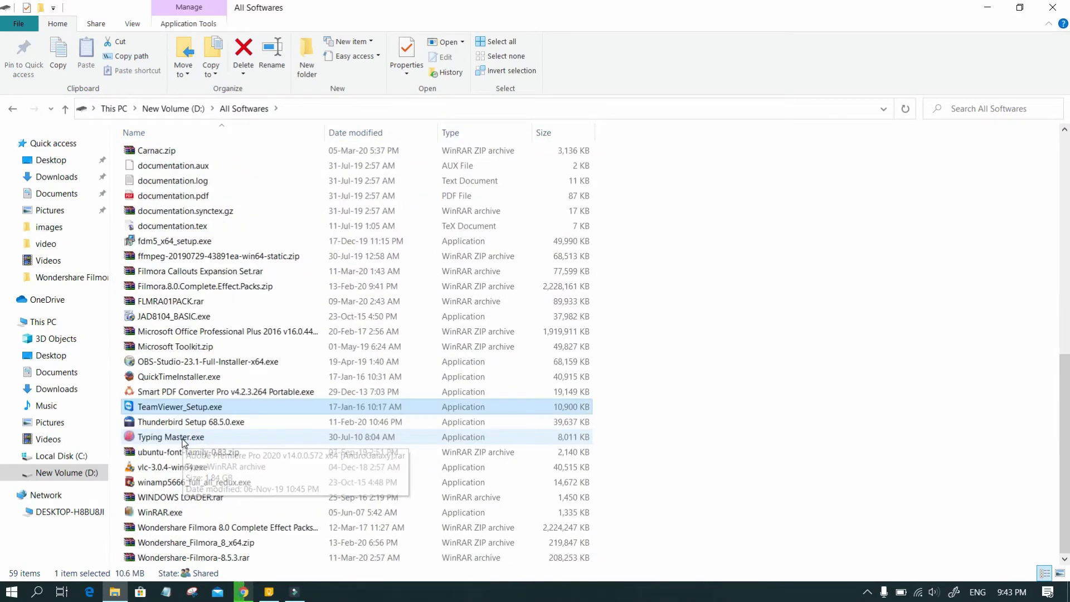
pyautogui.click(166, 424)
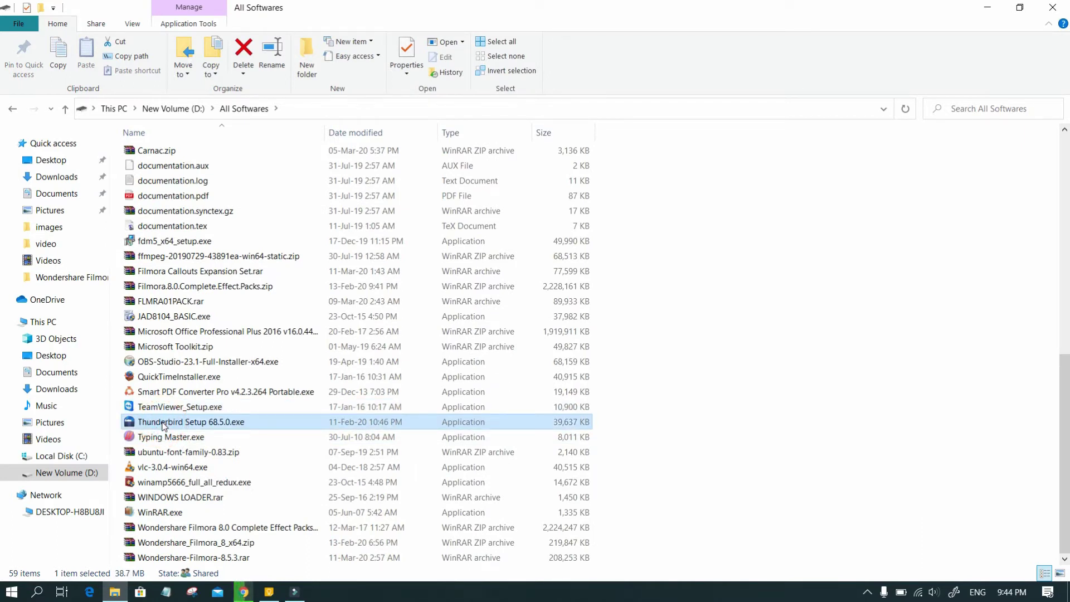
pyautogui.doubleClick(164, 424)
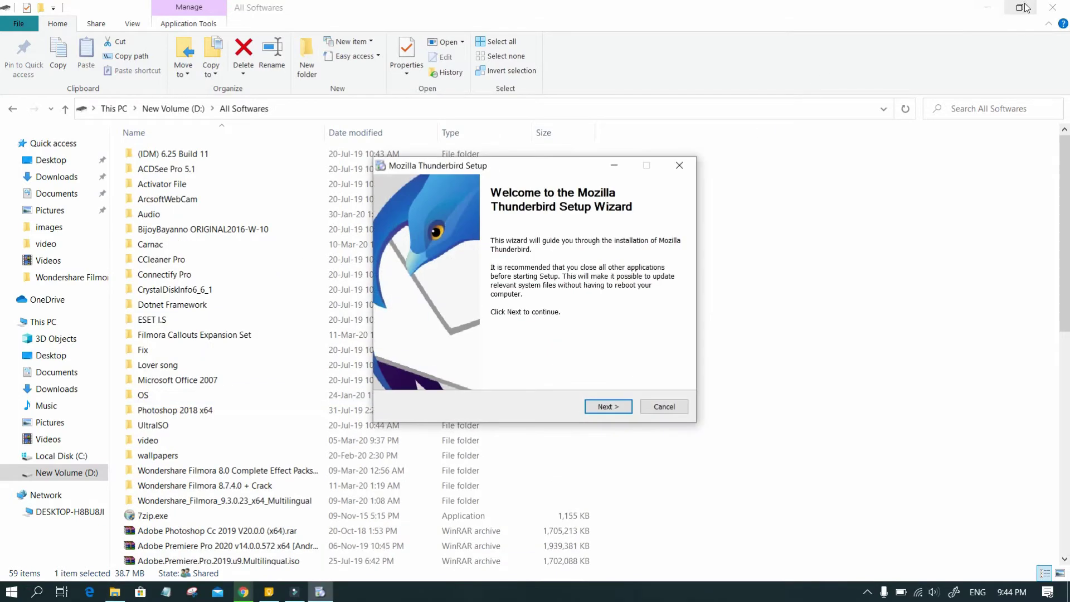
# Install Thunderbird with the Standard setup type and launch it on Finish.
pyautogui.click(993, 8)
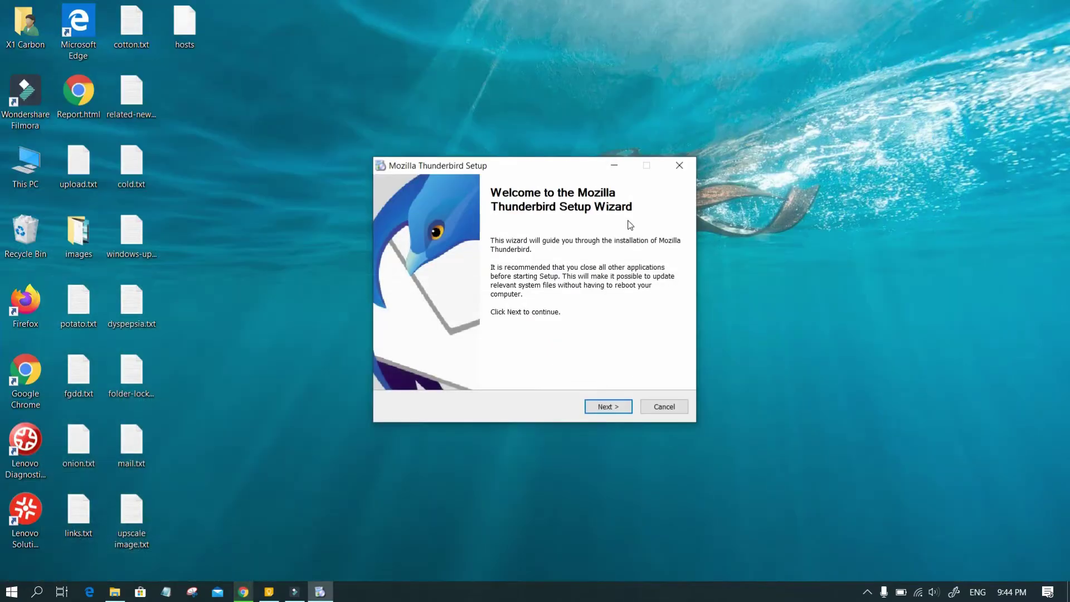
pyautogui.click(606, 406)
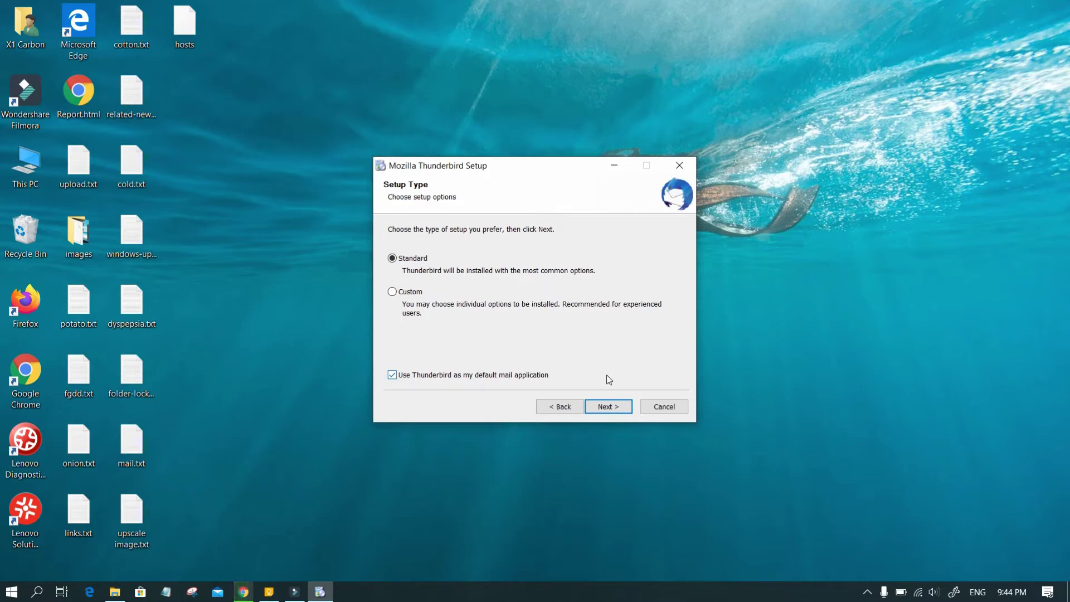
pyautogui.click(607, 407)
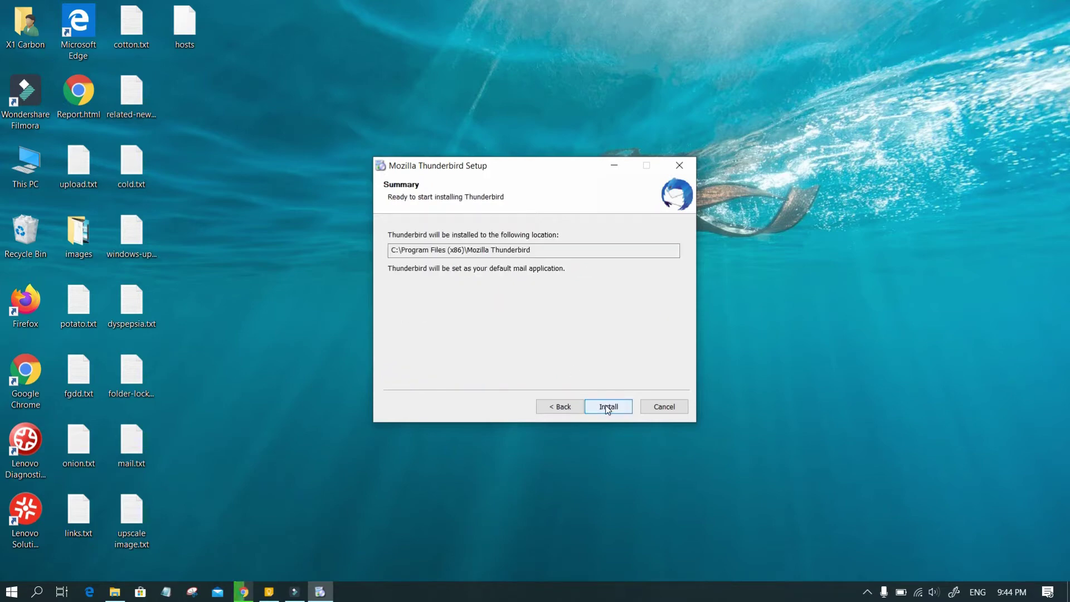
pyautogui.click(606, 407)
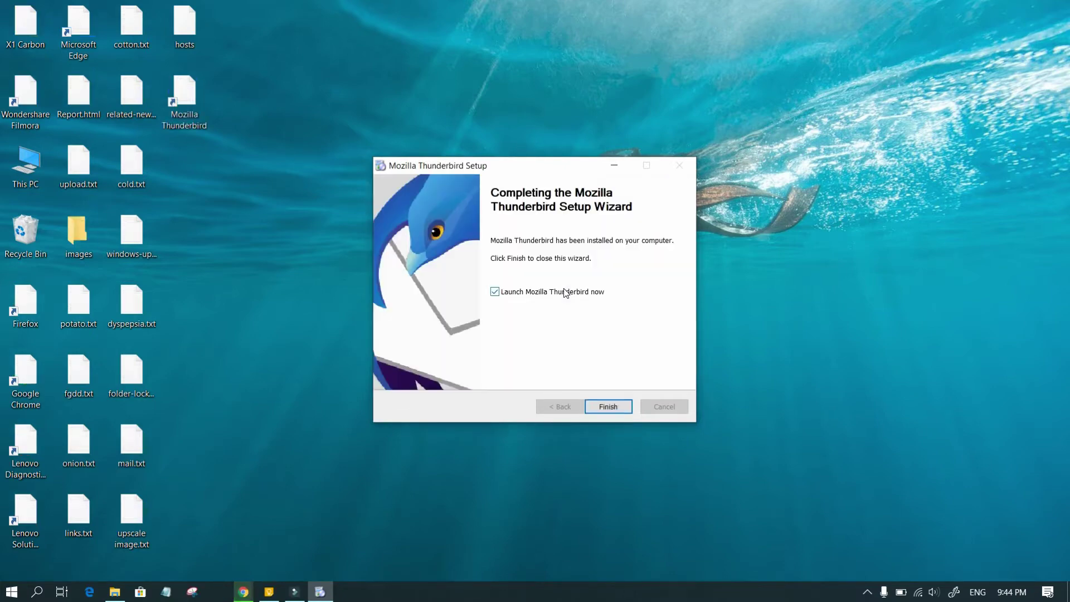
pyautogui.click(610, 407)
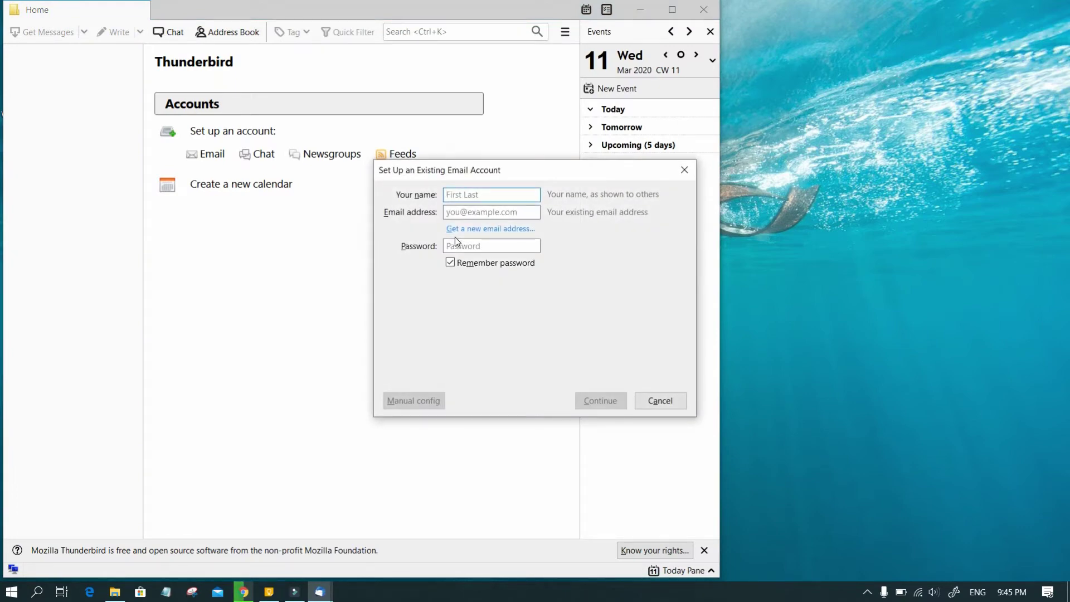
# Enter the account holder's name, Gmail address and password, then detect imap.gmail.com/smtp.gmail.com settings.
pyautogui.write('Jahangir')
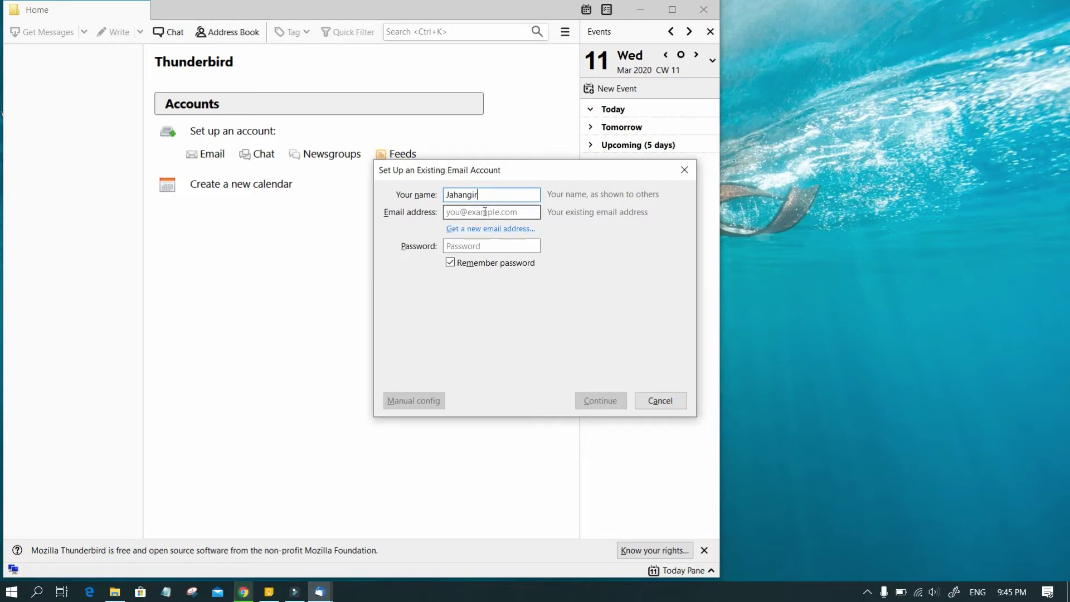
pyautogui.click(484, 212)
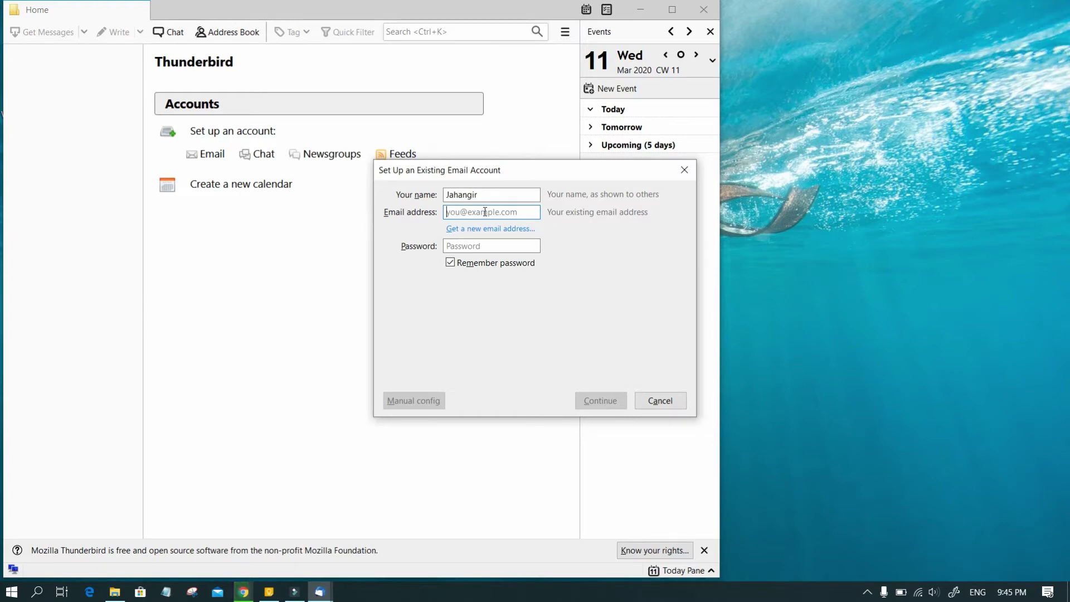
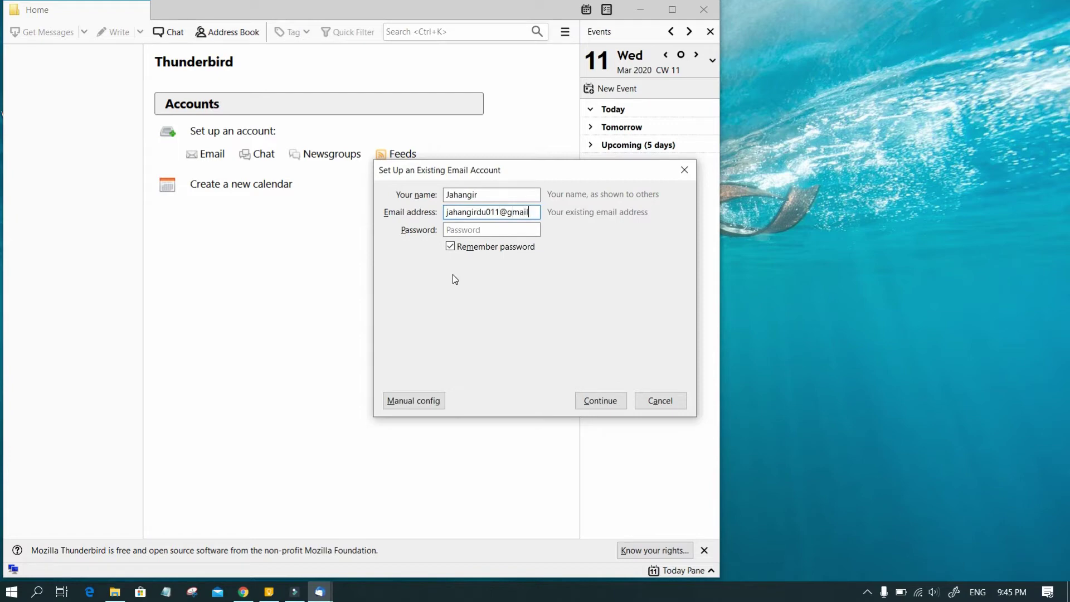
pyautogui.click(489, 229)
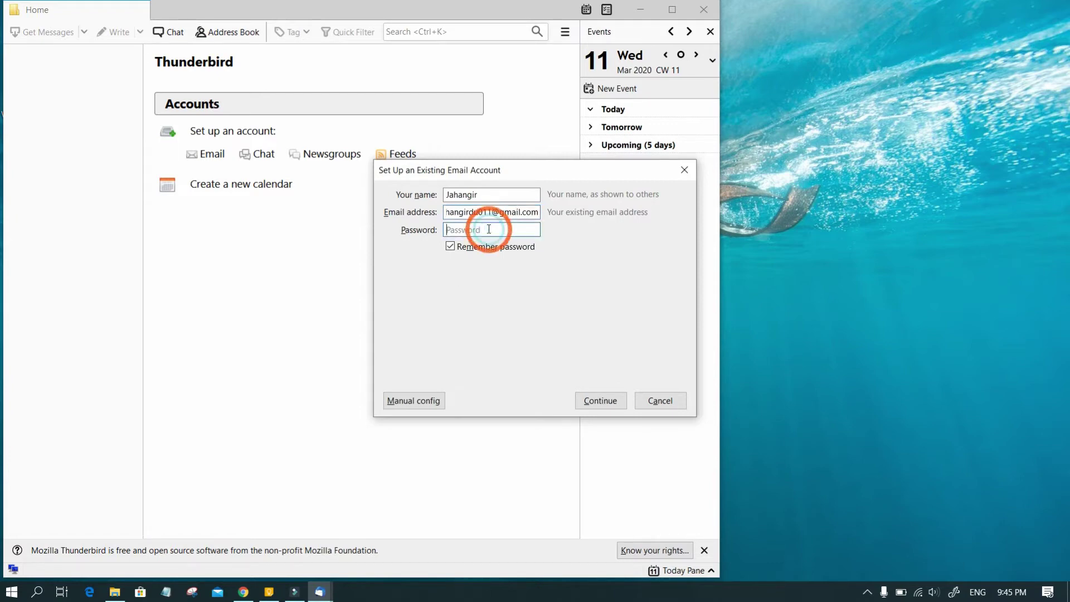
pyautogui.write('*')
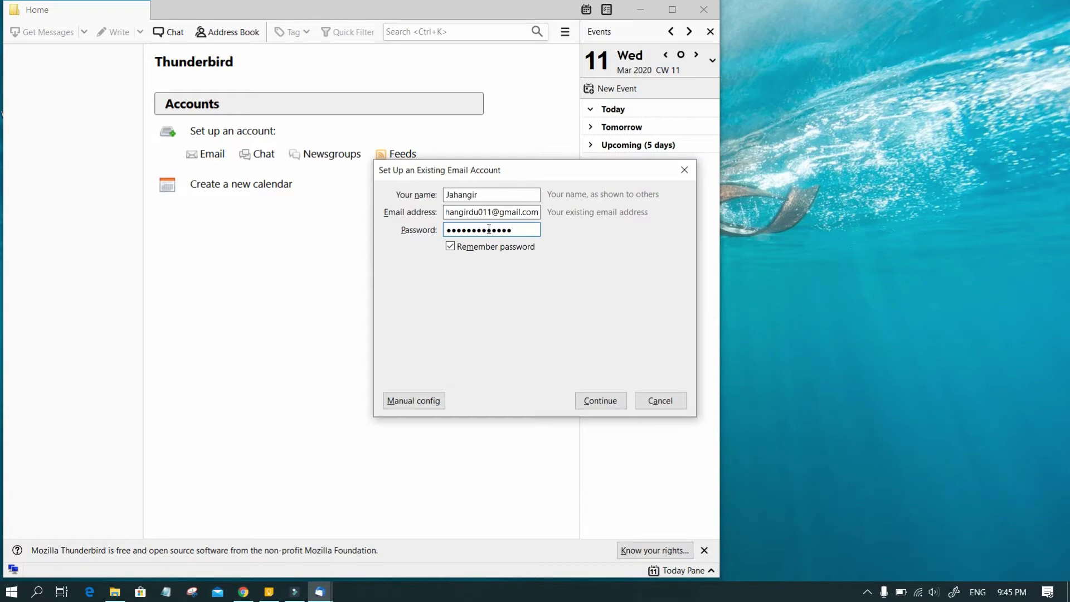
pyautogui.click(597, 404)
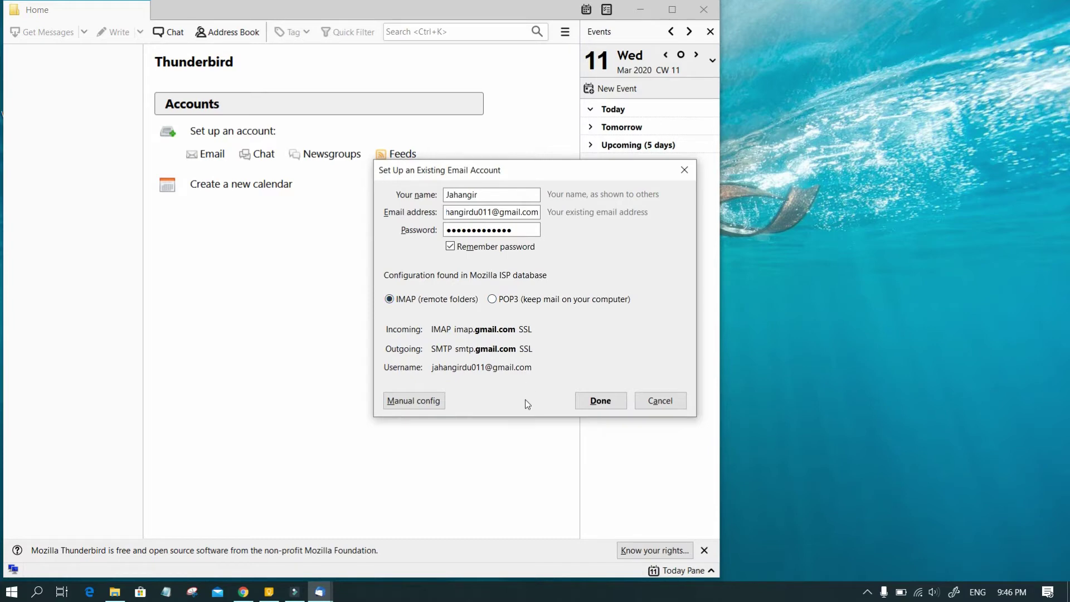
# Start the Google sign-in and switch its page language to English (United States).
pyautogui.click(597, 405)
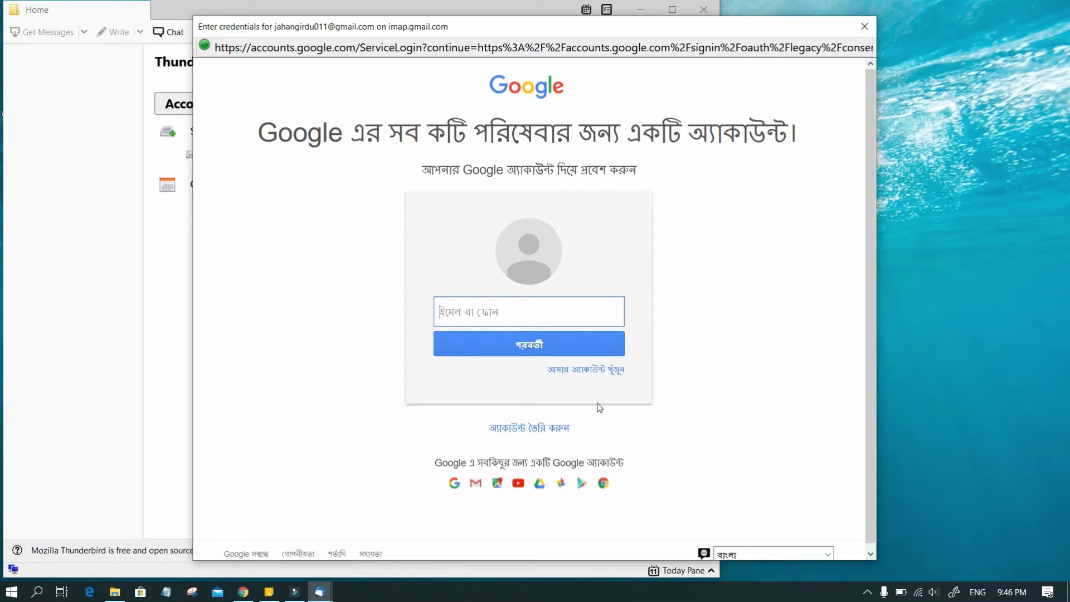
pyautogui.scroll(-1, 613, 415)
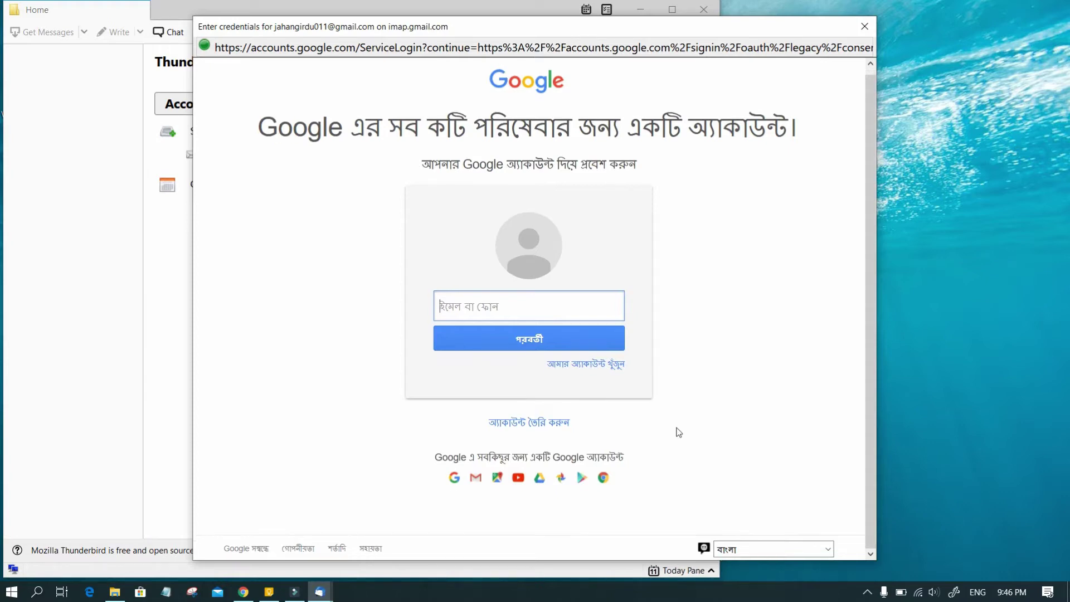
pyautogui.click(812, 553)
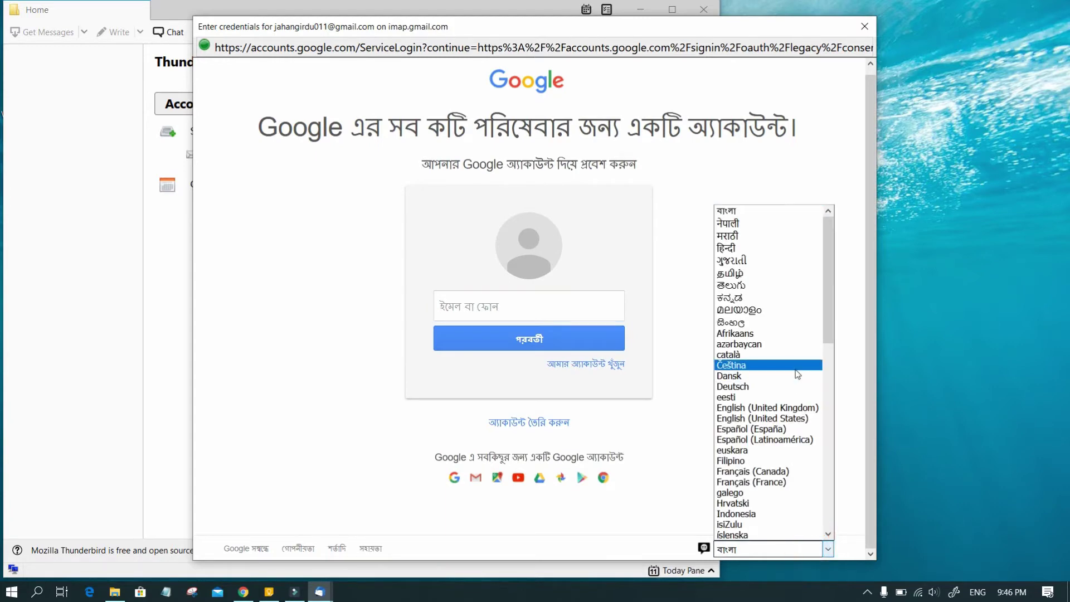
pyautogui.click(779, 418)
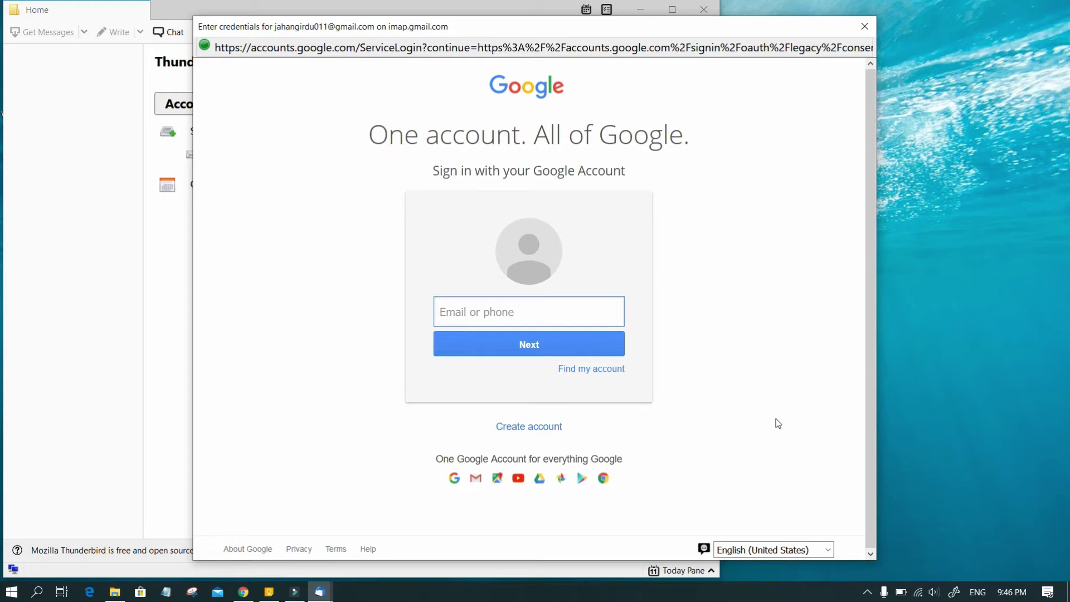
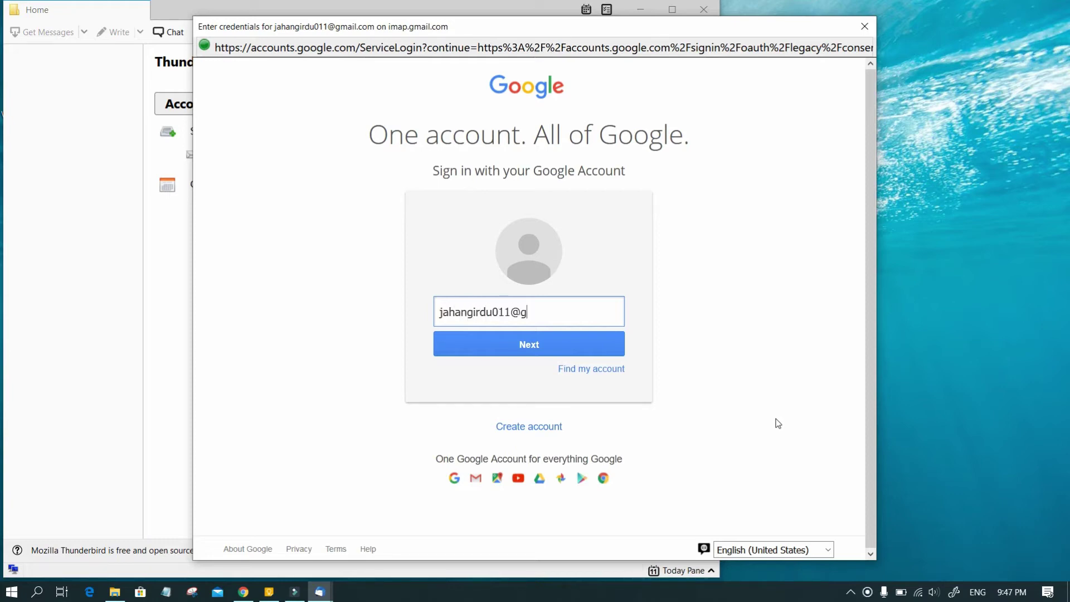
# Sign in with the Gmail address and password, then allow Thunderbird access.
pyautogui.click(536, 343)
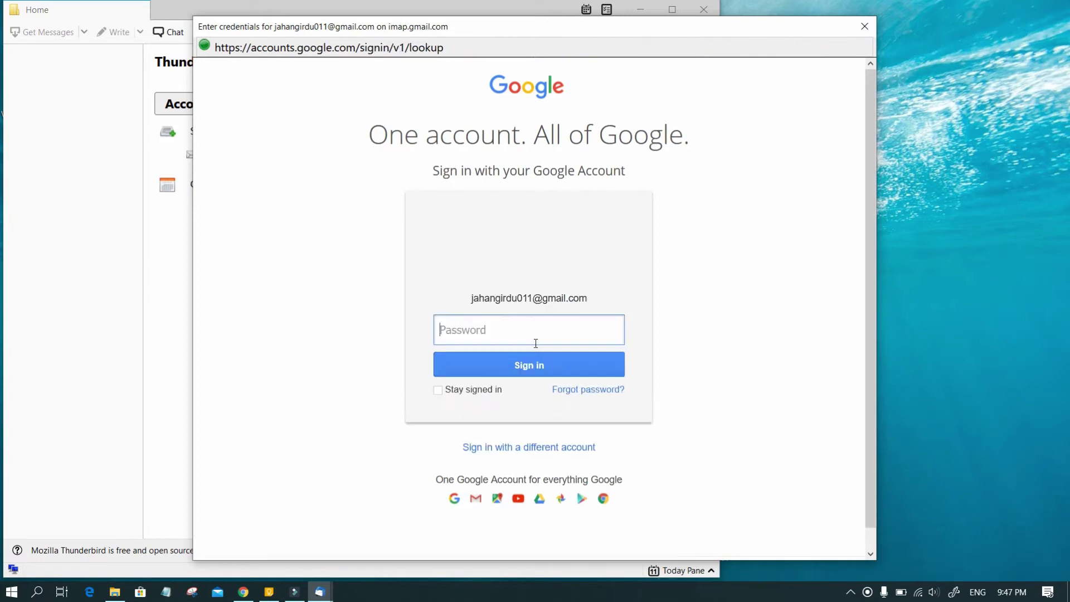
pyautogui.click(541, 329)
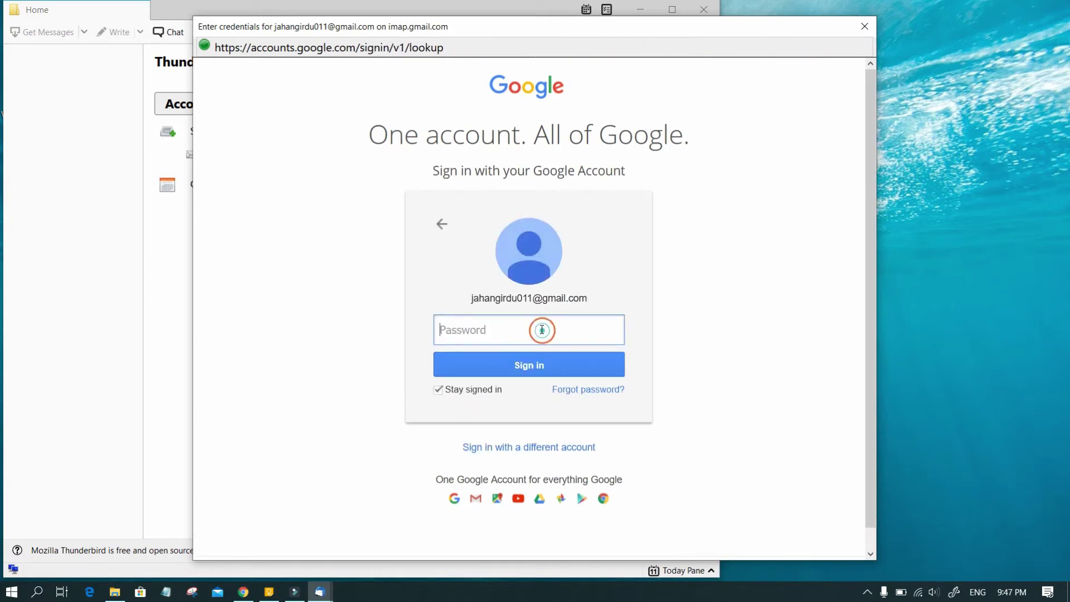
pyautogui.write('*************')
pyautogui.click(524, 375)
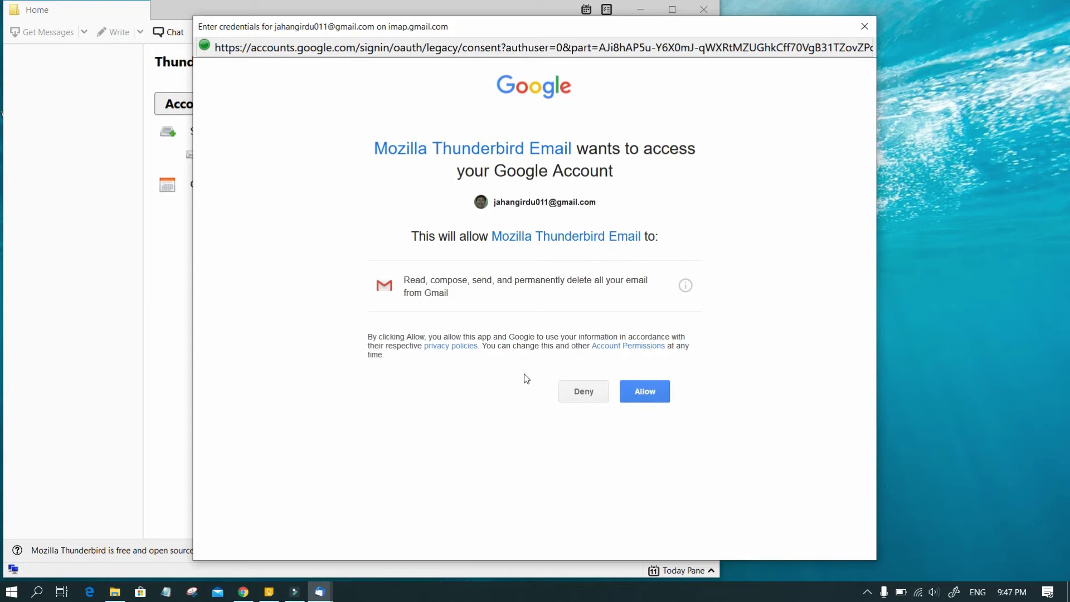
pyautogui.click(645, 391)
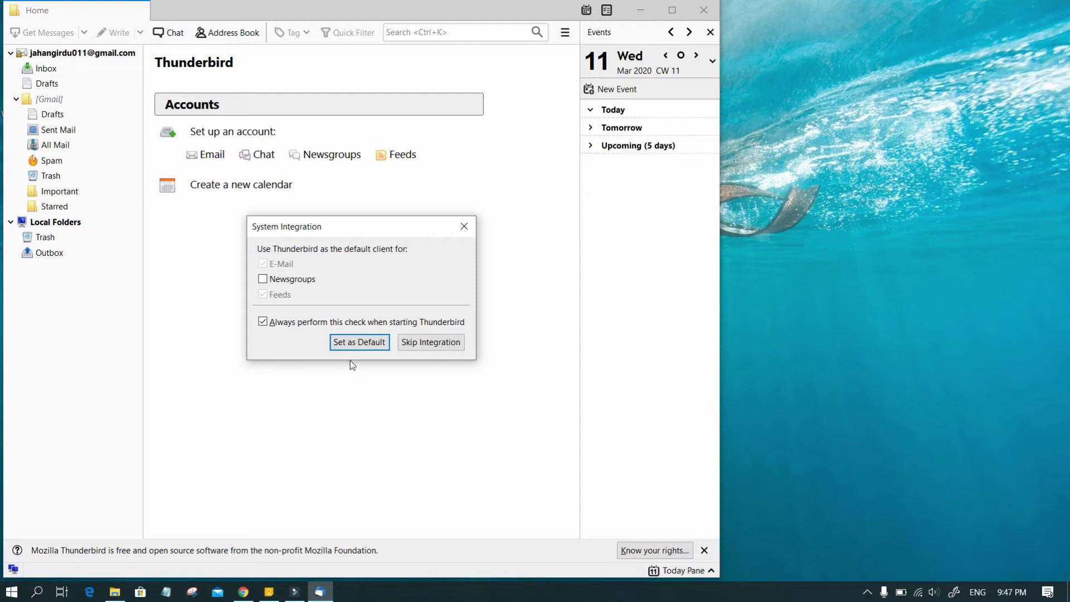
# Set Thunderbird as the default mail client, read a forwarded Inbox message, and close the free-software notice.
pyautogui.click(359, 342)
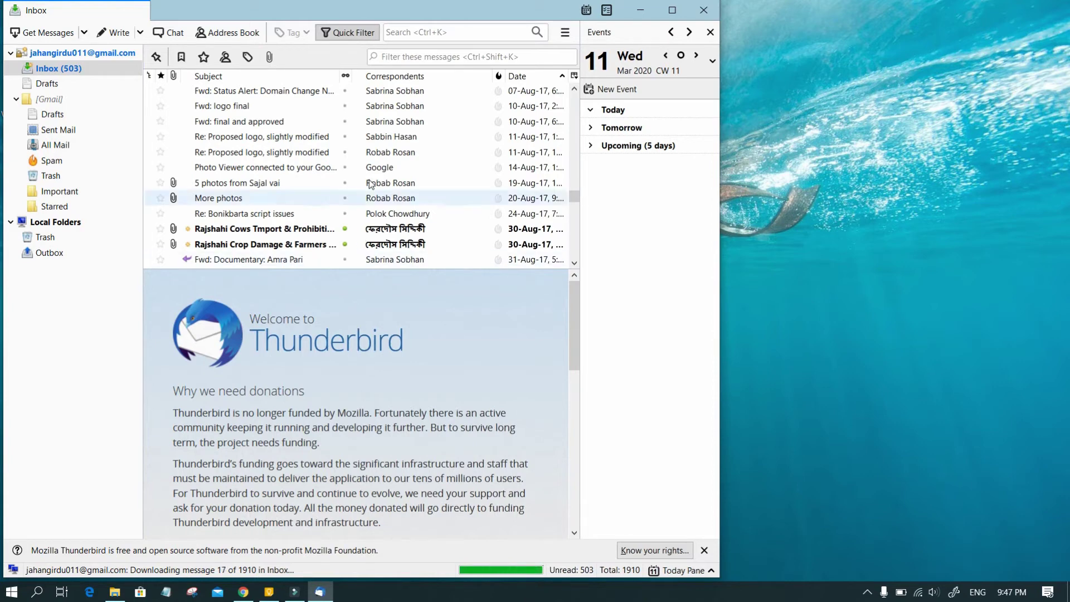
pyautogui.scroll(10, 371, 184)
pyautogui.scroll(10, 370, 184)
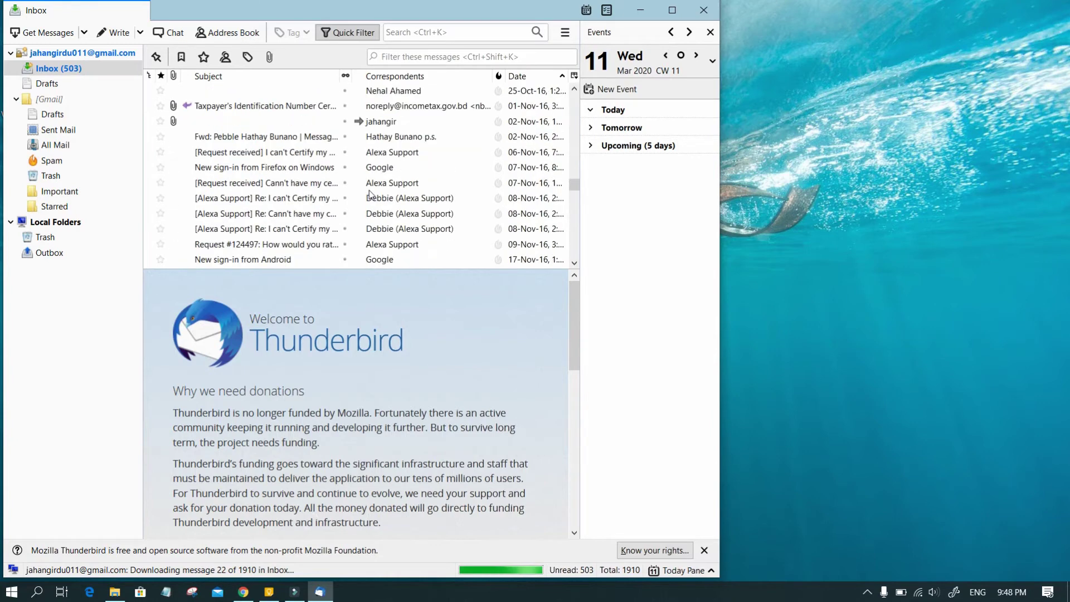
pyautogui.scroll(10, 335, 179)
pyautogui.click(251, 152)
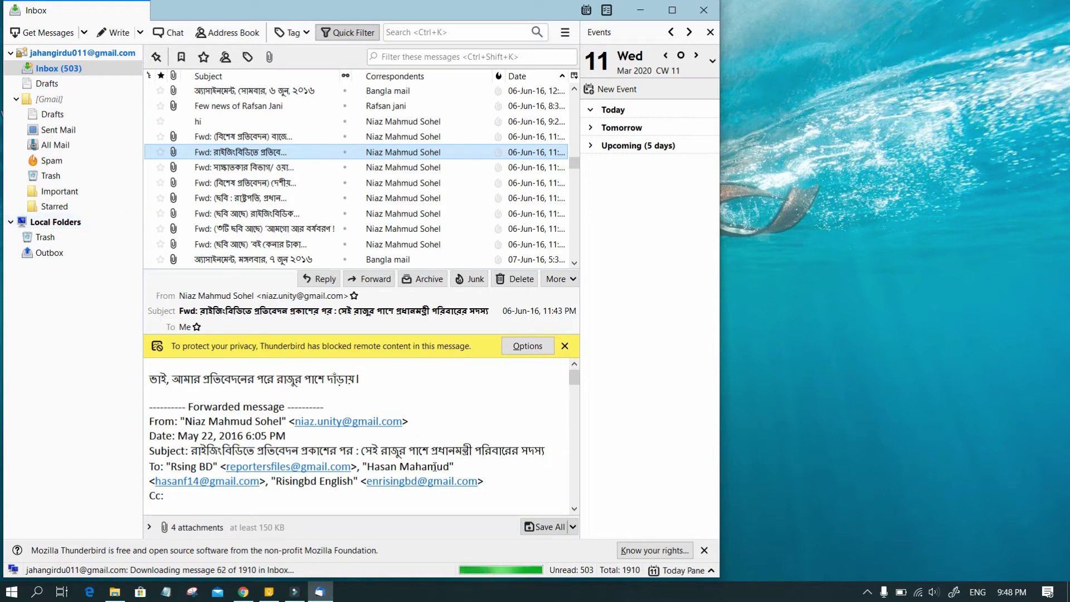
pyautogui.click(704, 550)
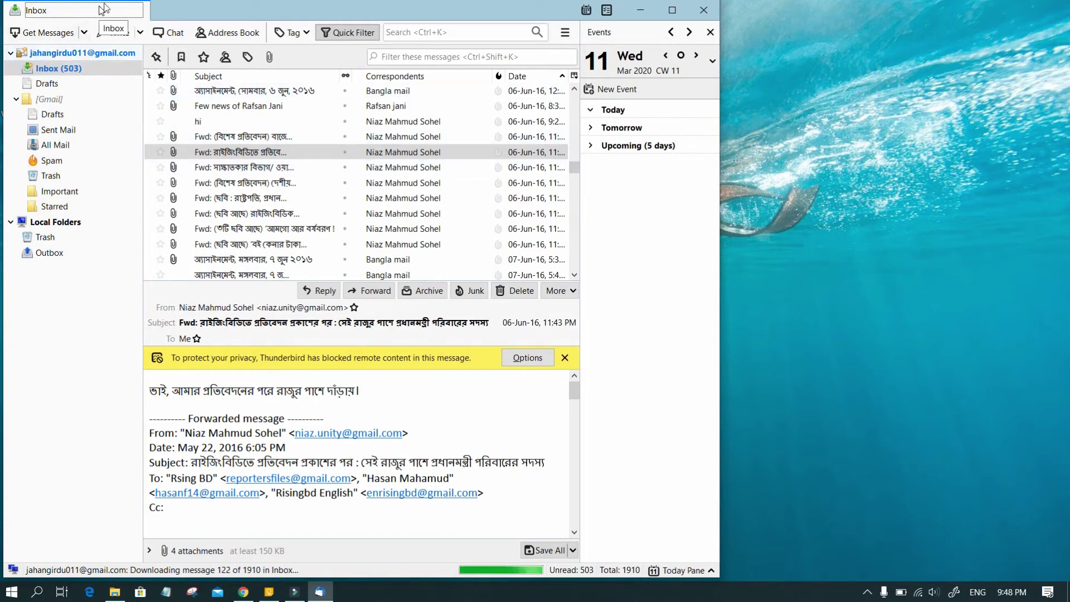
# Start a new email message and type placeholder text 'bvcb' in the body.
pyautogui.click(139, 33)
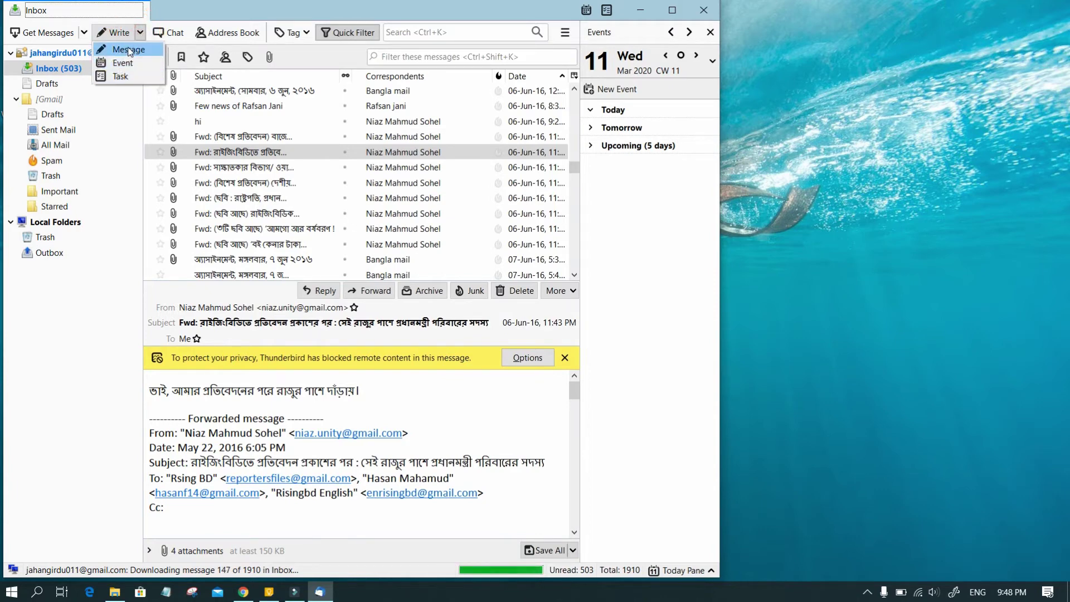
pyautogui.click(128, 50)
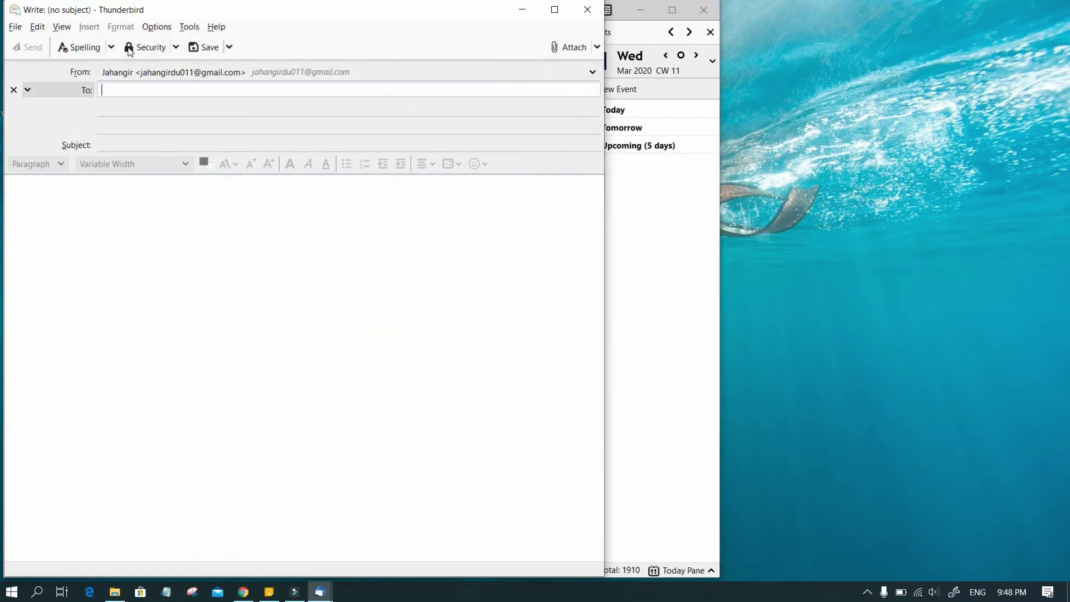
pyautogui.click(186, 85)
pyautogui.click(174, 113)
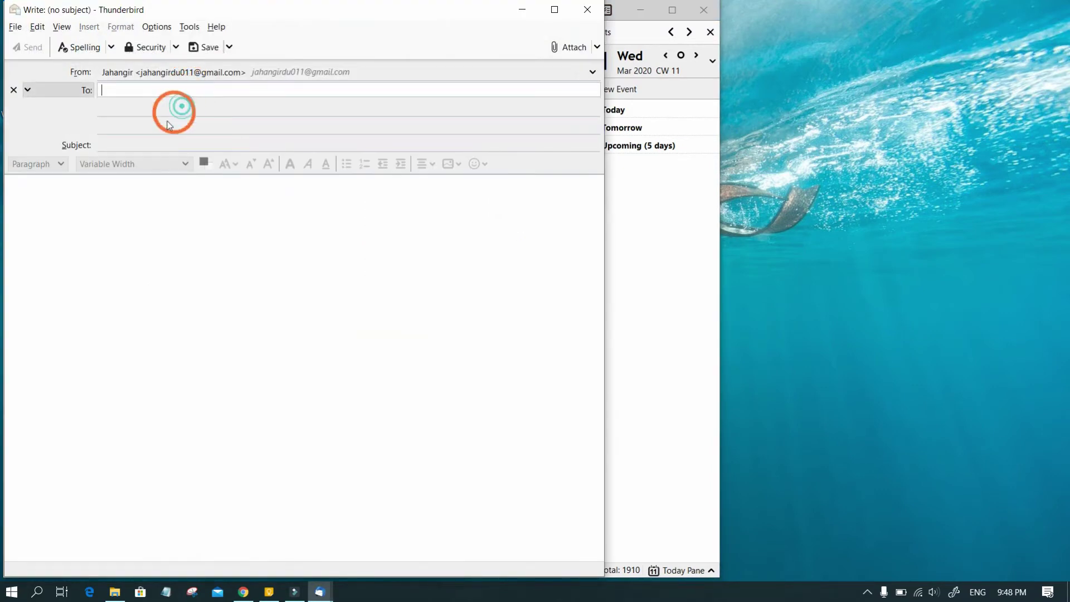
pyautogui.click(158, 148)
pyautogui.click(167, 143)
pyautogui.click(144, 204)
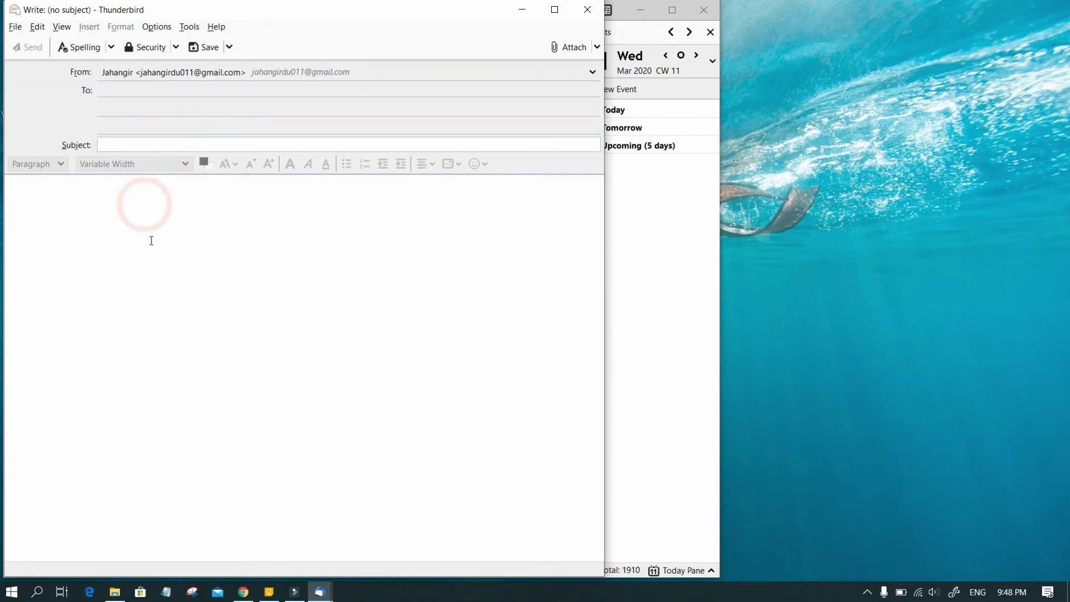
pyautogui.click(151, 240)
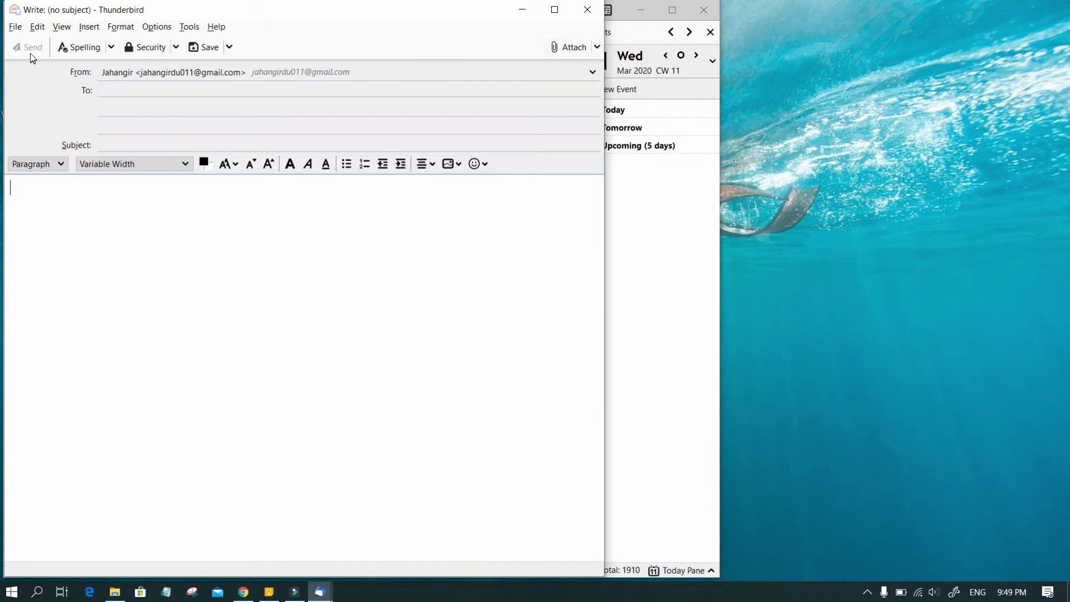
pyautogui.write('bvcb')
# Address the message to the Yahoo address with subject 'test'.
pyautogui.click(231, 89)
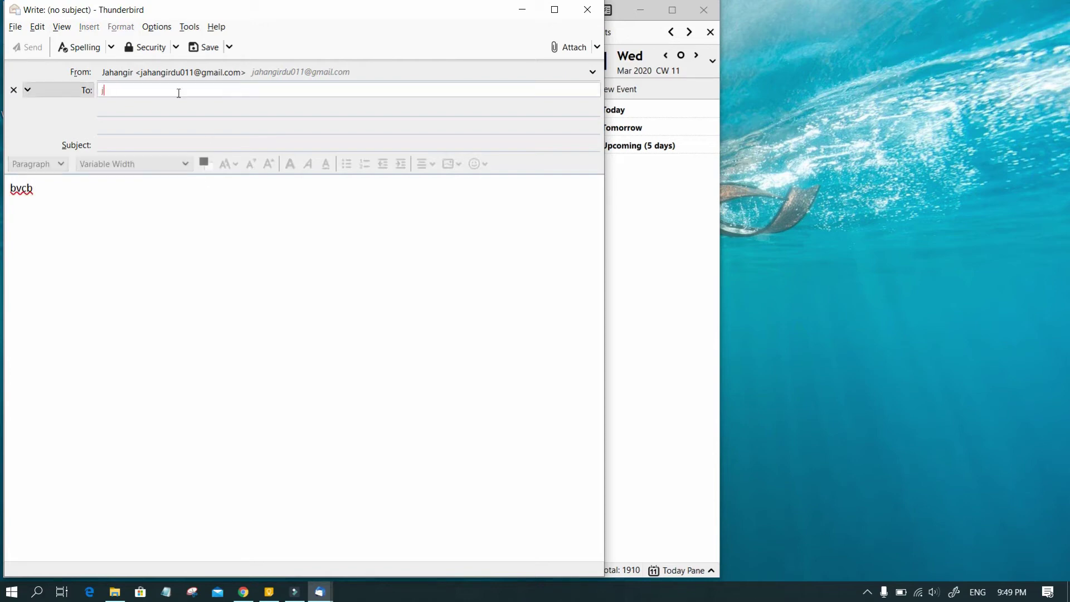
pyautogui.click(146, 144)
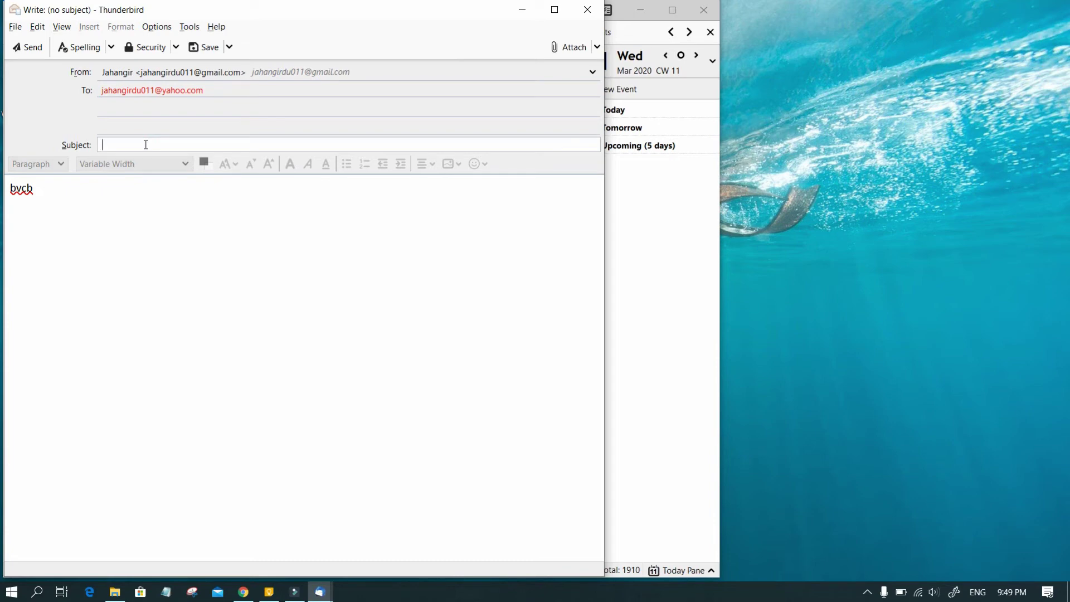
pyautogui.write('test')
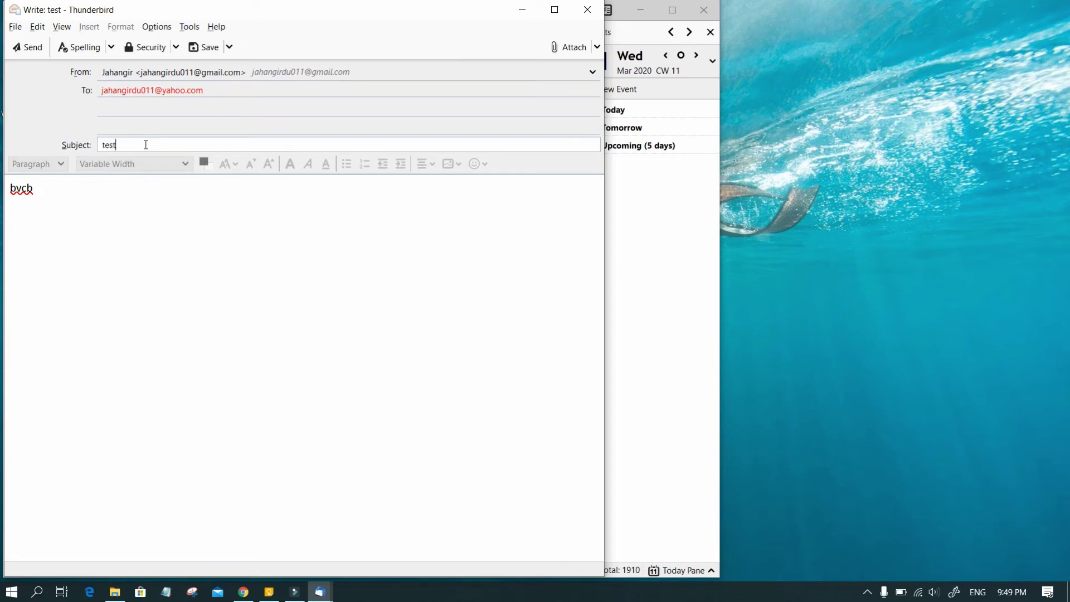
# Replace the body with 'mail from thunderbird' and send the message.
pyautogui.click(75, 203)
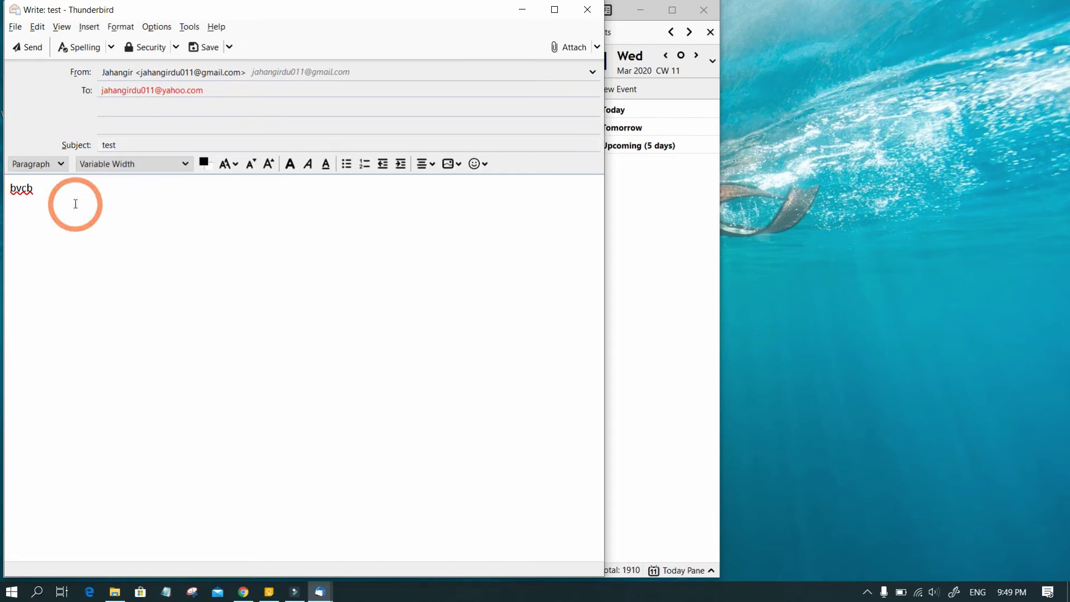
pyautogui.hotkey('ctrl', 'a')
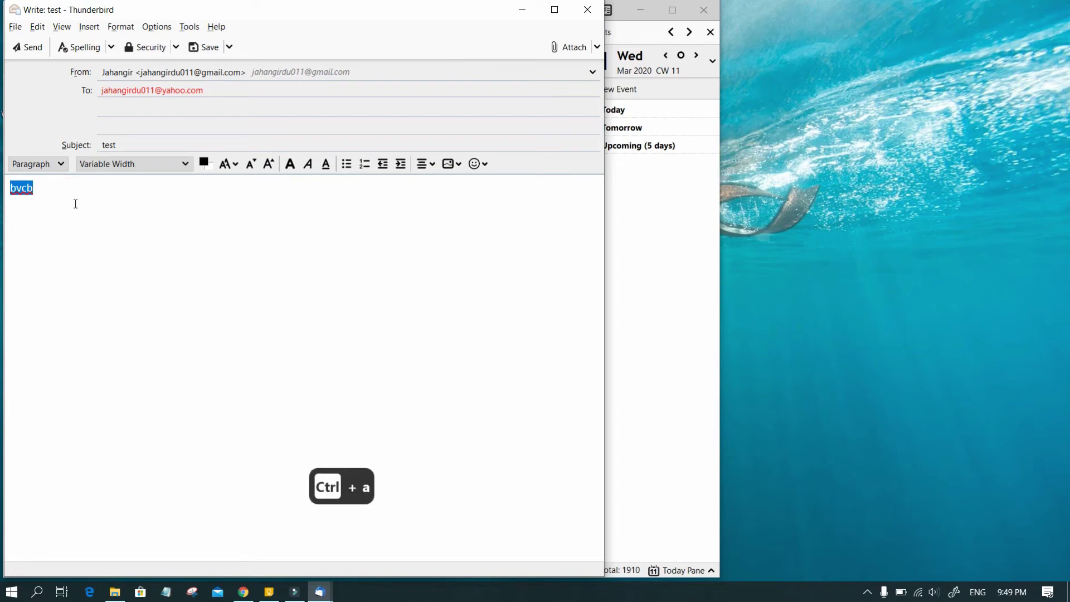
pyautogui.write('mail from thunderbird')
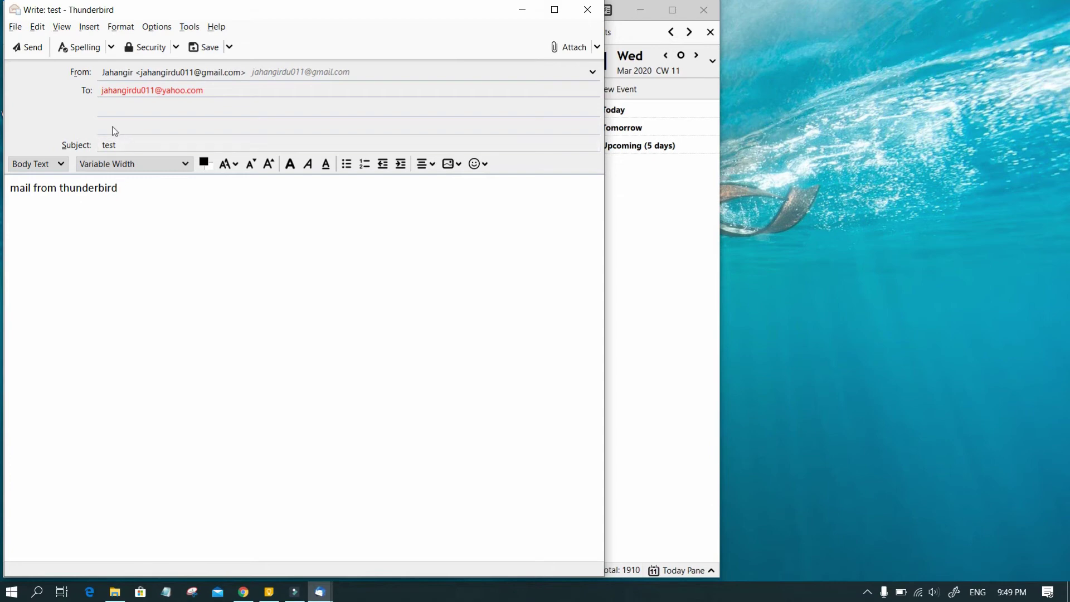
pyautogui.click(28, 49)
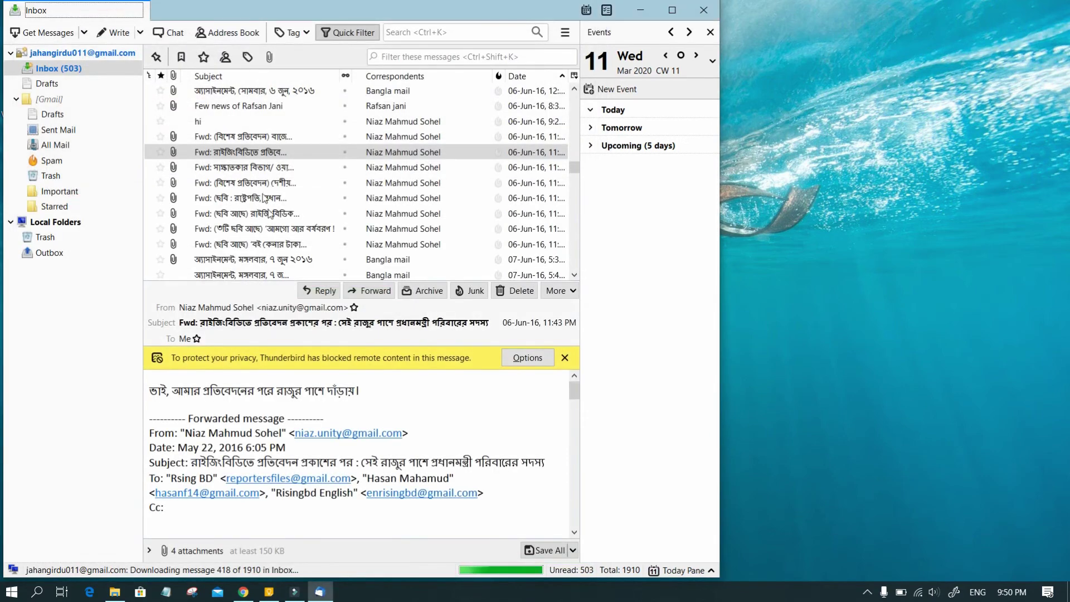
# Read the sent 'test' message in Gmail's Sent Mail, check for new mail, and show the Gmail account page.
pyautogui.click(65, 130)
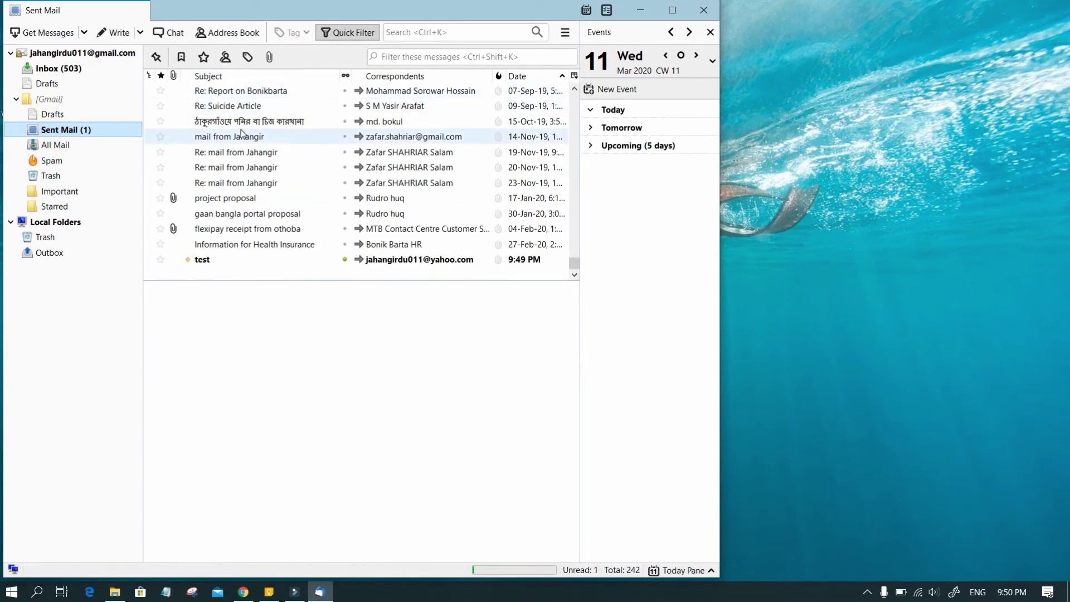
pyautogui.scroll(20, 241, 133)
pyautogui.scroll(15, 242, 133)
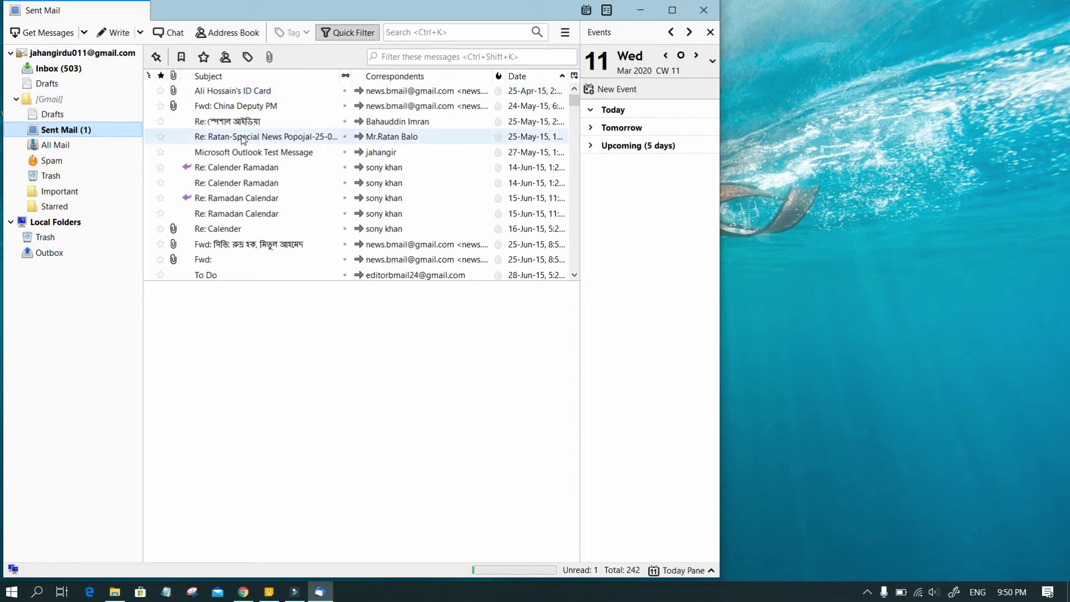
pyautogui.scroll(-20, 243, 139)
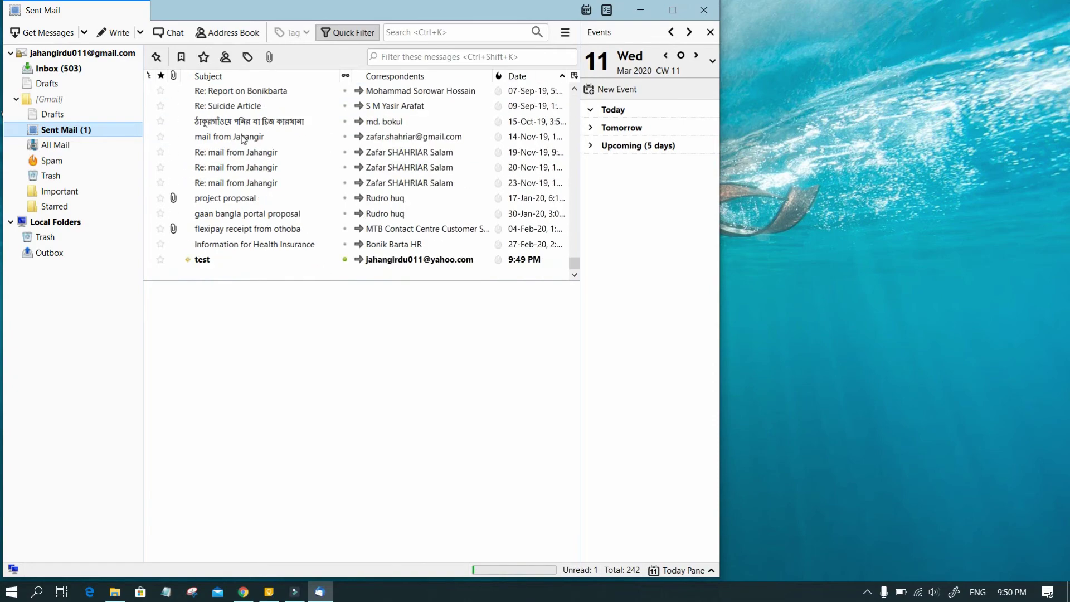
pyautogui.click(383, 265)
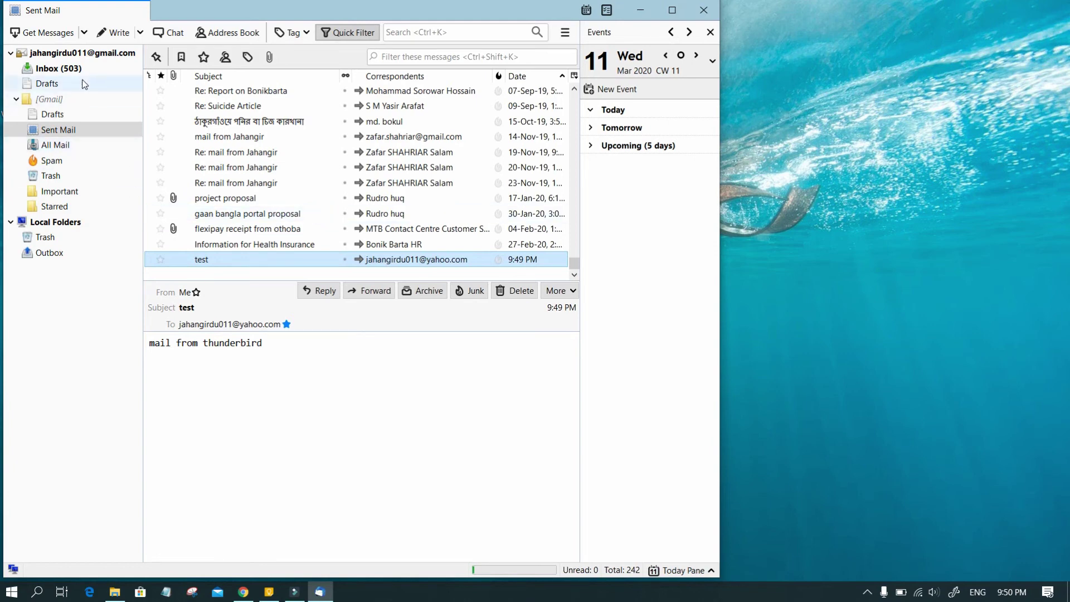
pyautogui.click(39, 34)
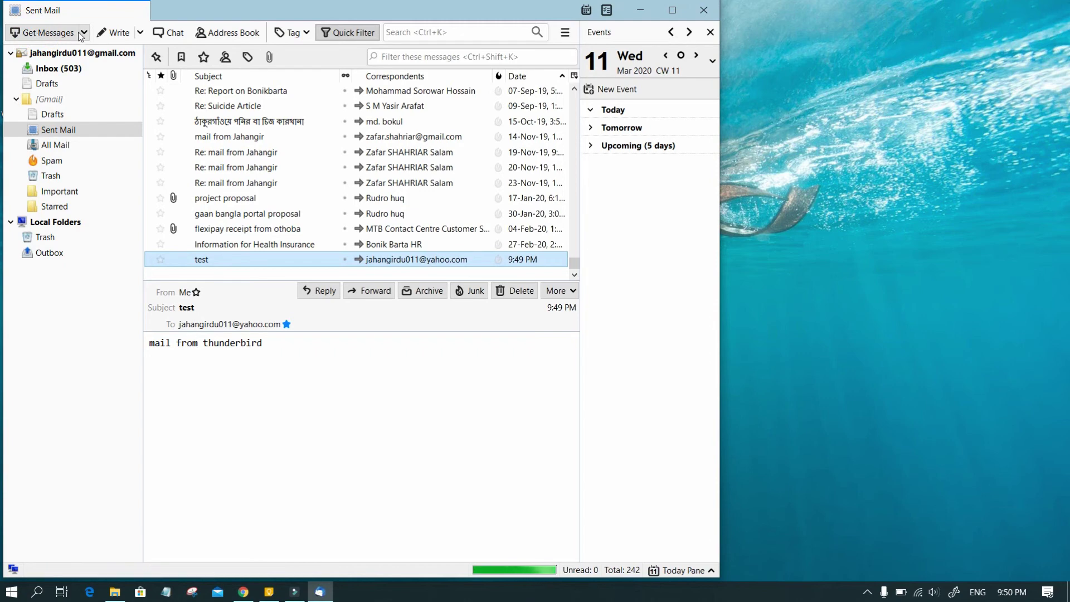
pyautogui.click(10, 54)
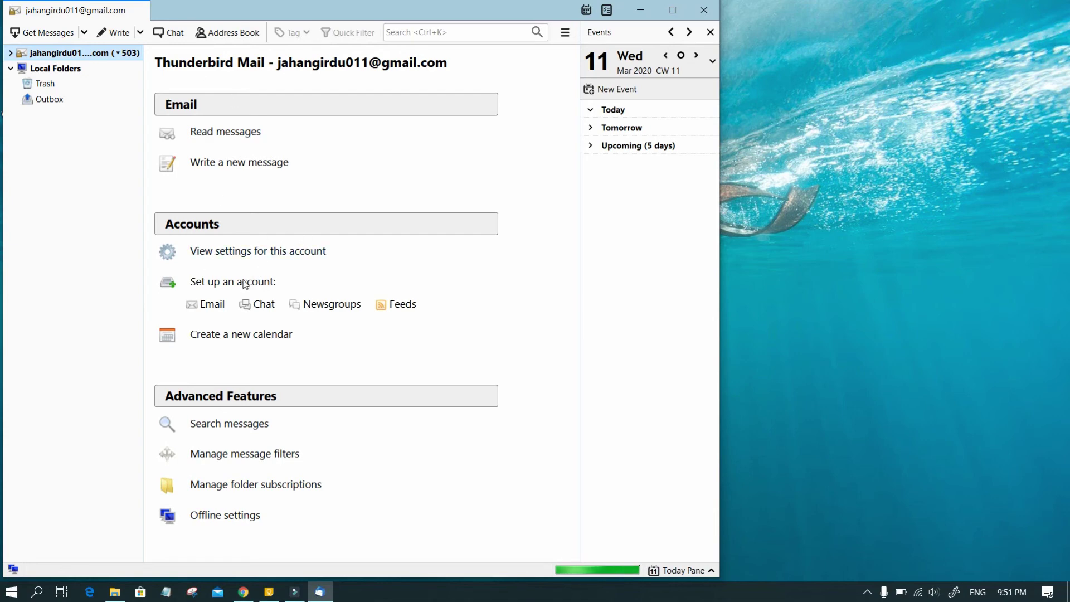
# Start a new email account setup and enter the account holder's name, capitalized.
pyautogui.click(213, 306)
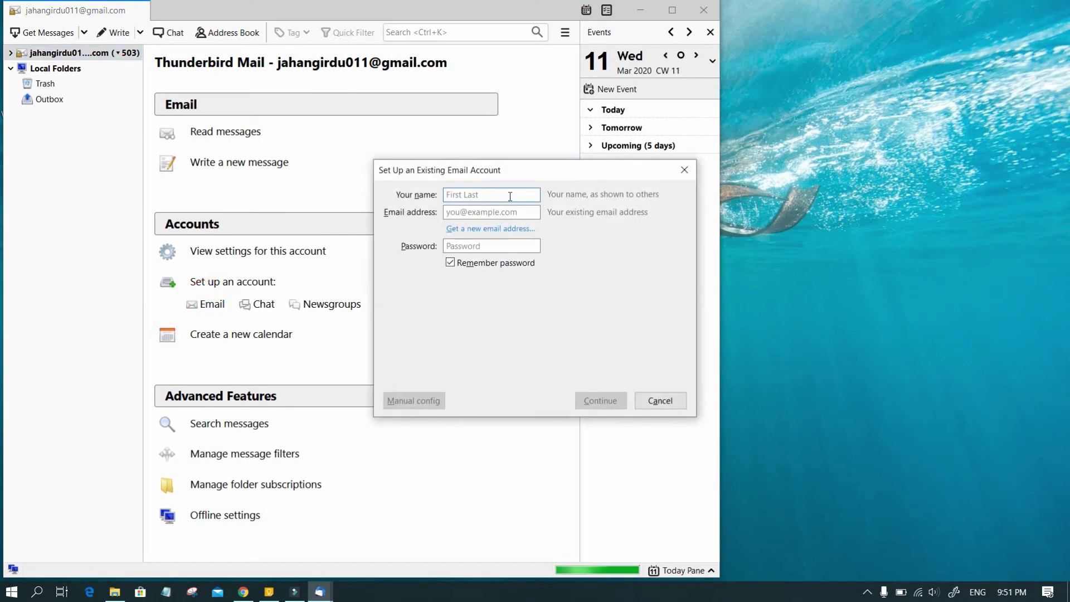
pyautogui.click(509, 196)
pyautogui.write('ja')
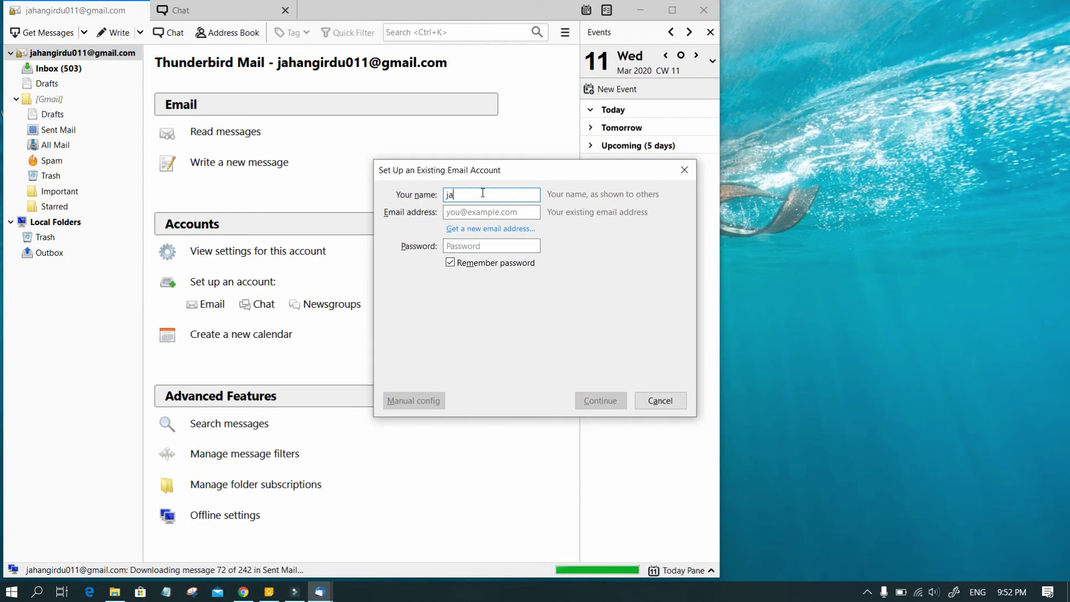
pyautogui.write('hangi')
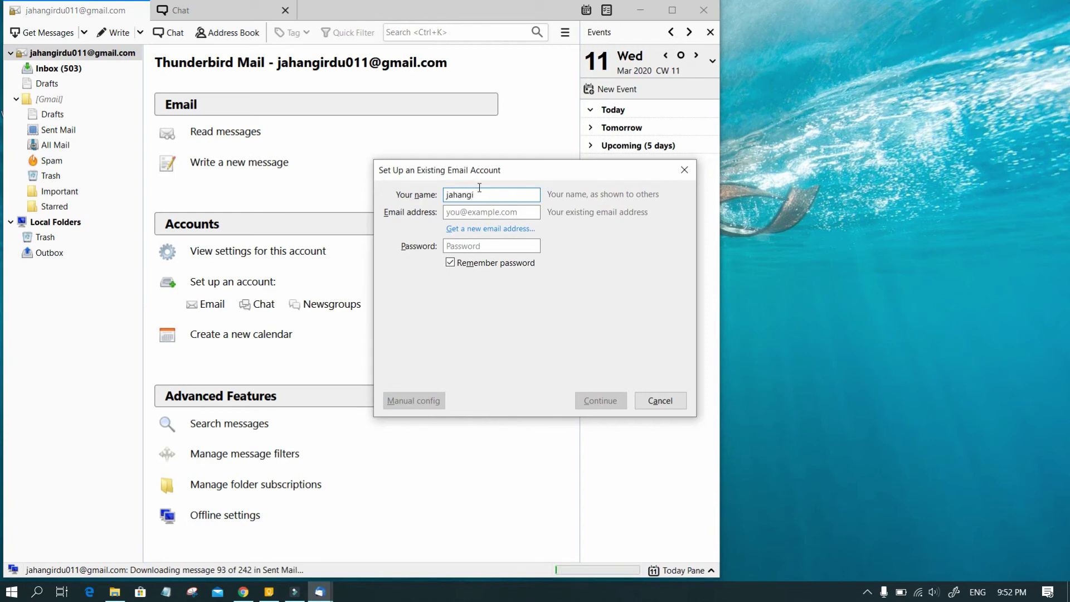
pyautogui.write('tr')
pyautogui.press('Home')
pyautogui.hotkey('shift', 'Right')
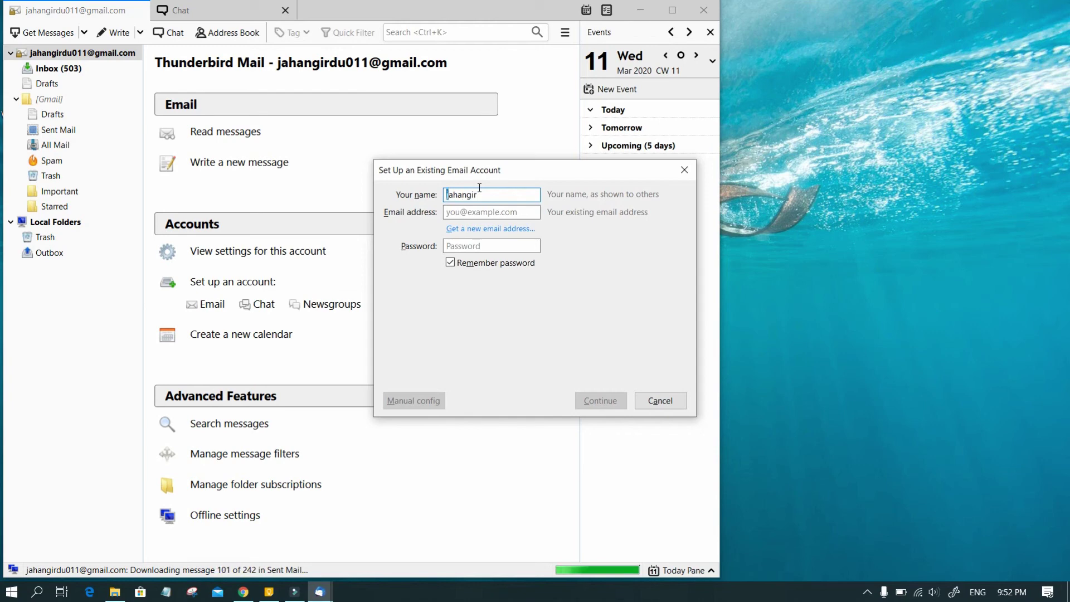
pyautogui.write('J')
# Enter the Yahoo email address and pasted password, then accept the detected imap.mail.yahoo.com IMAP settings.
pyautogui.click(477, 213)
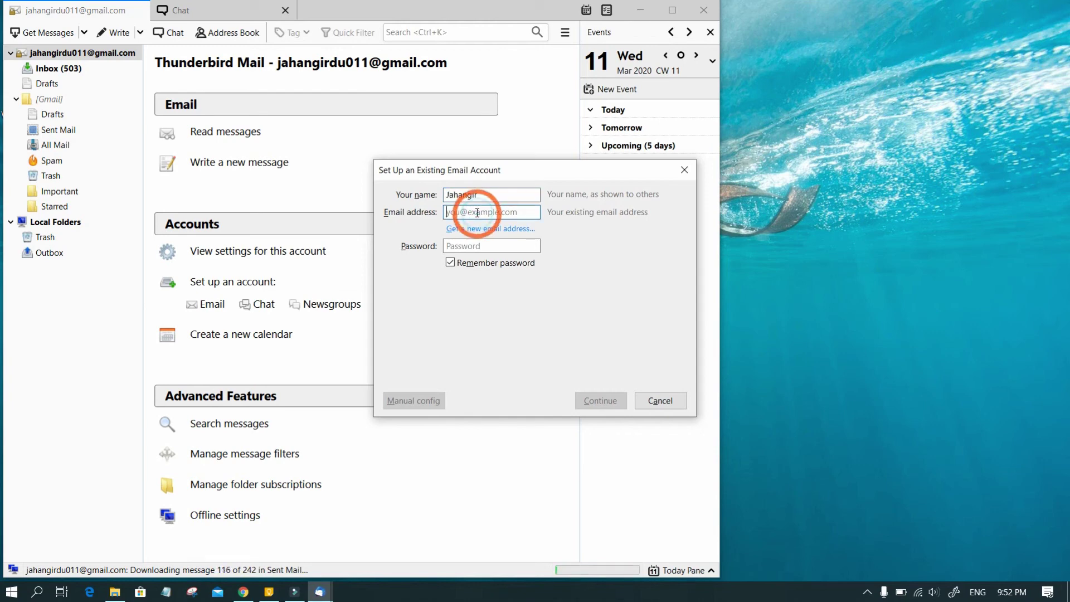
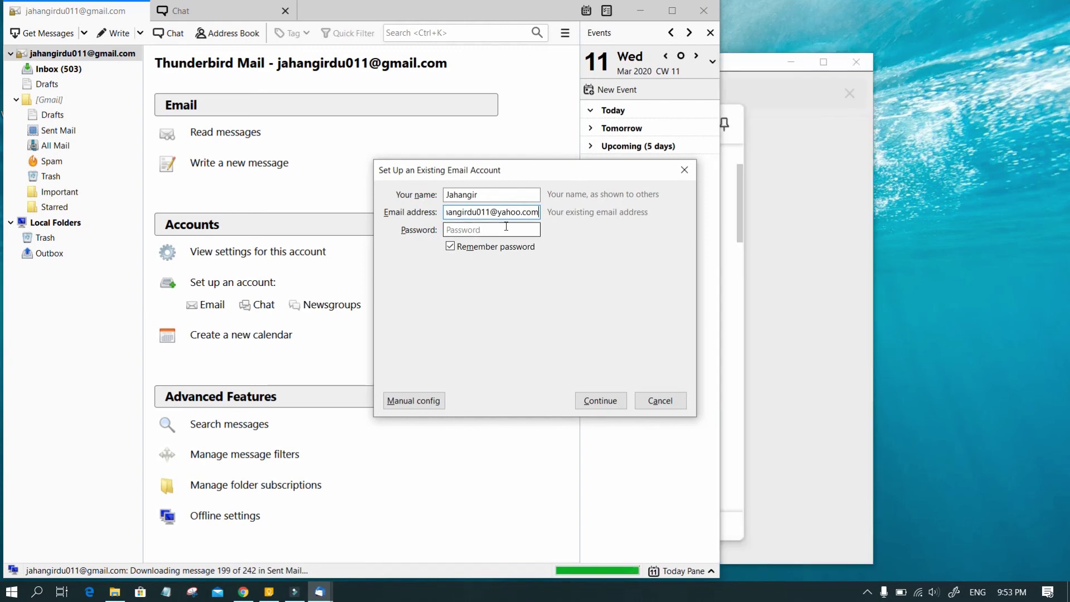
pyautogui.click(506, 228)
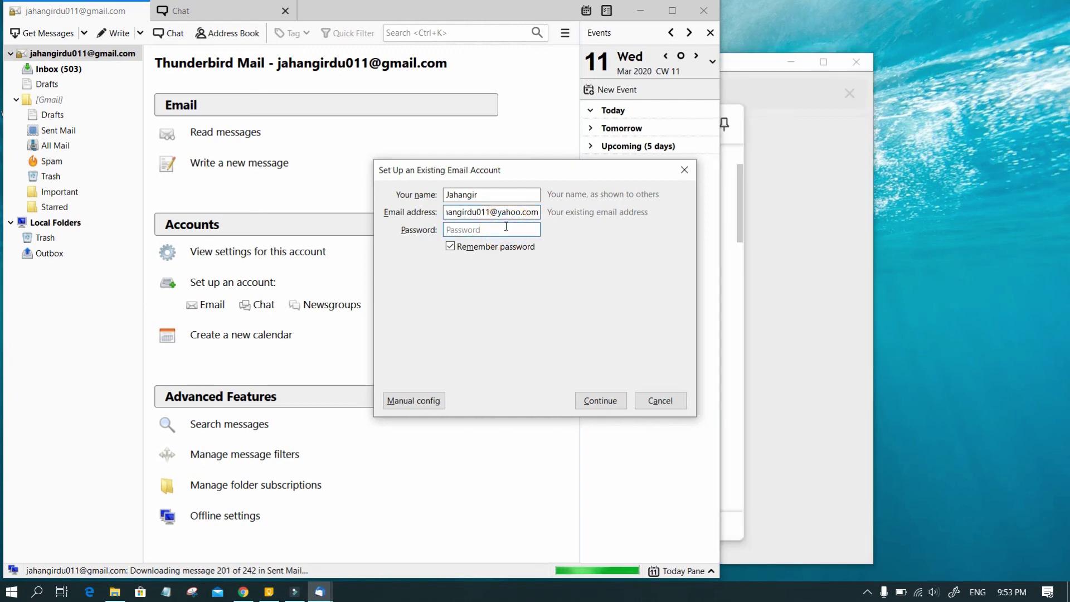
pyautogui.hotkey('ctrl', 'v')
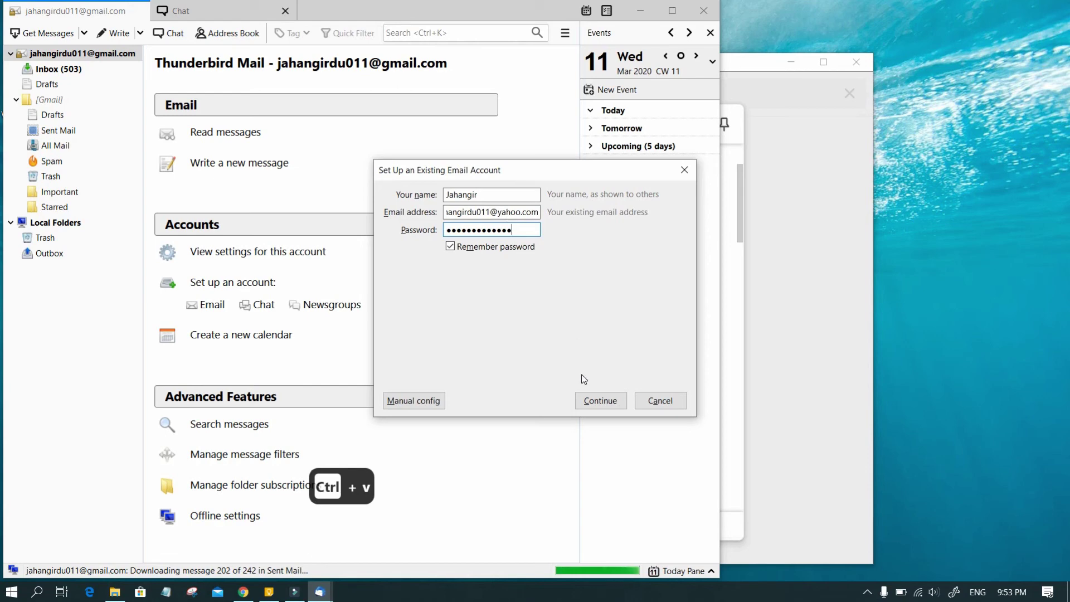
pyautogui.click(611, 404)
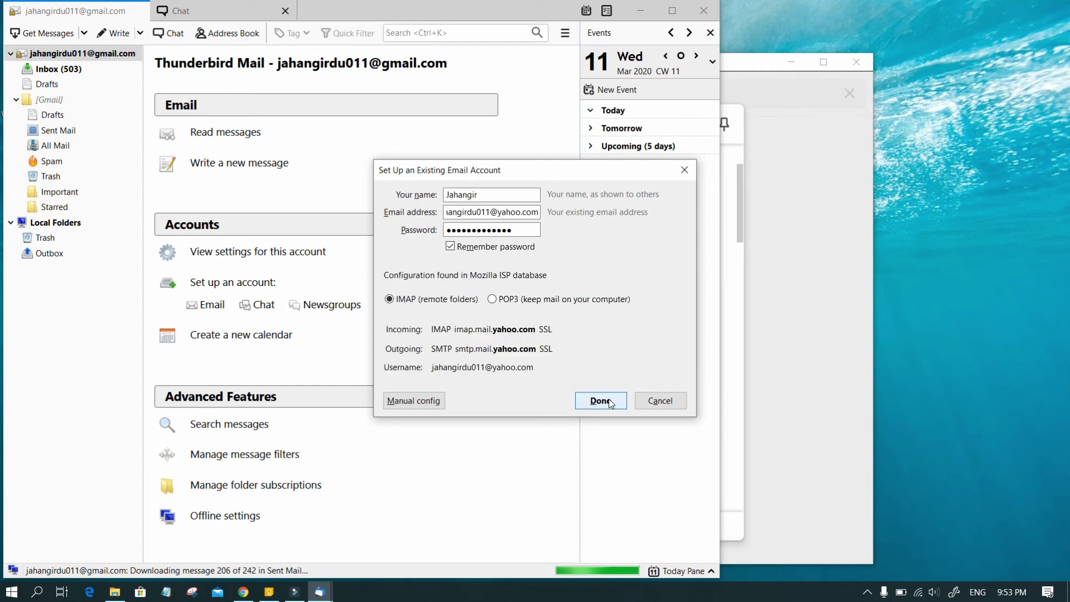
pyautogui.click(610, 403)
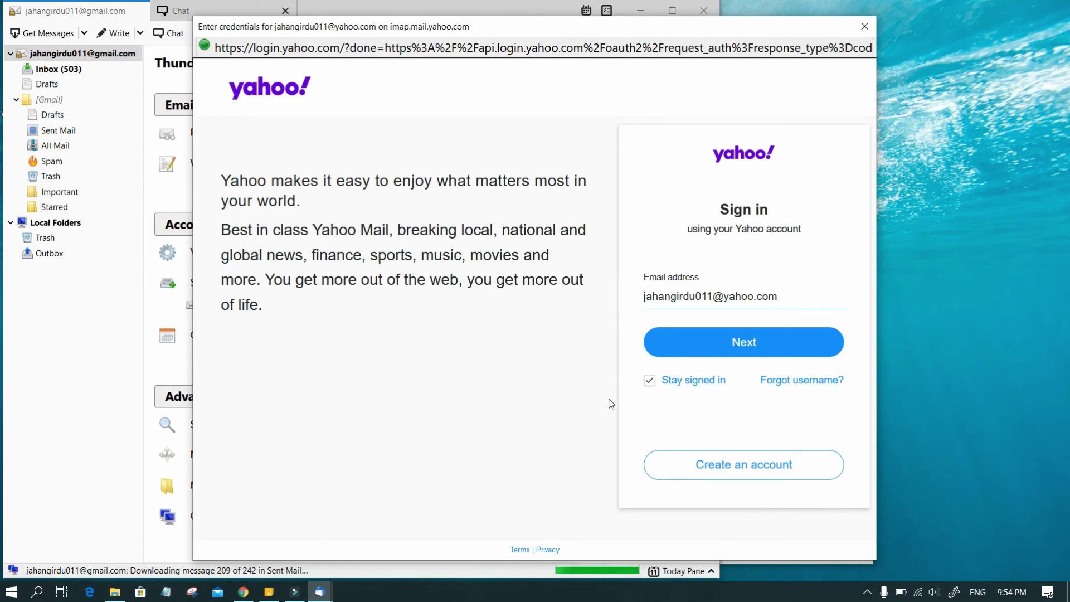
# Sign in to Yahoo with the prefilled address and pasted password, then grant Thunderbird mail access.
pyautogui.click(741, 345)
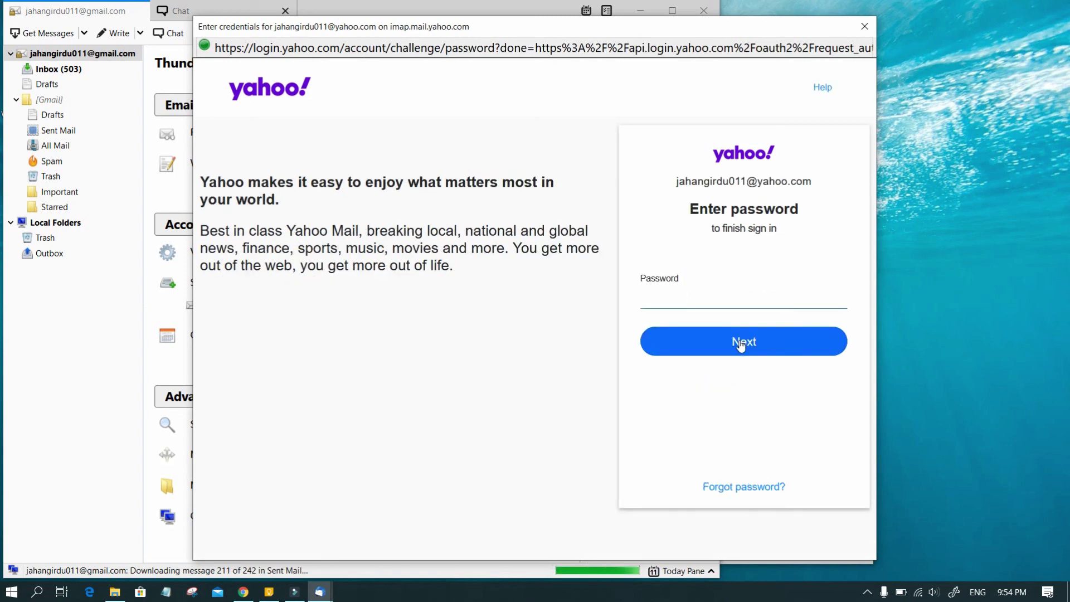
pyautogui.click(710, 297)
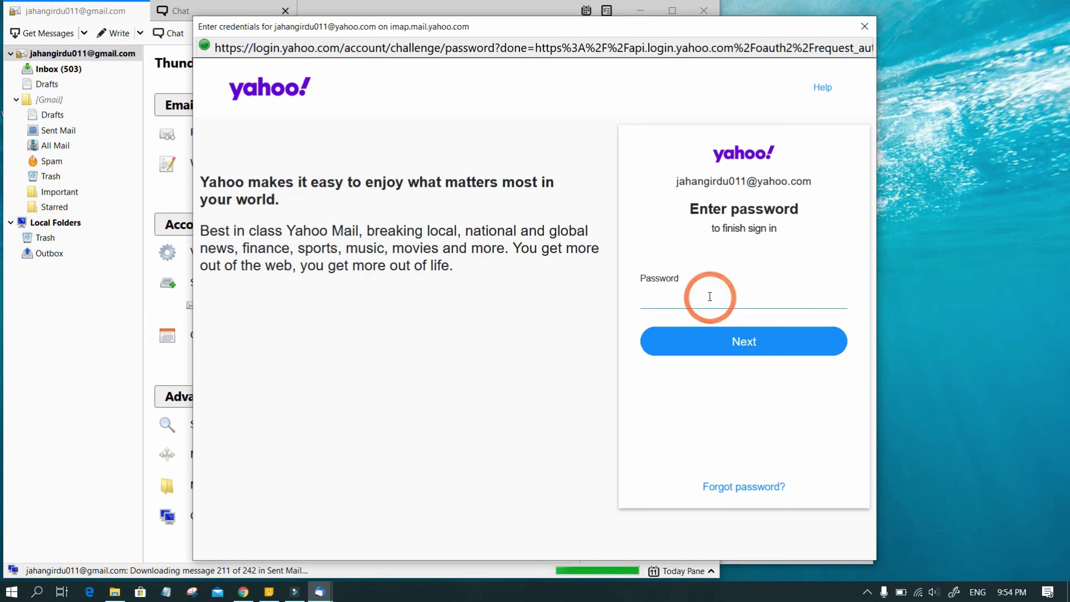
pyautogui.hotkey('ctrl', 'v')
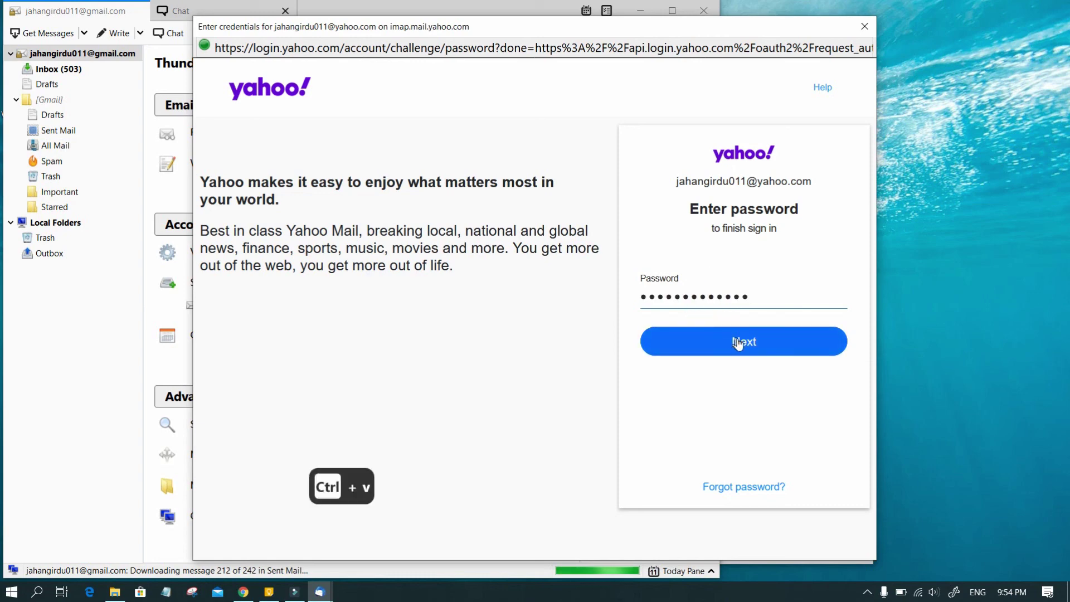
pyautogui.click(737, 343)
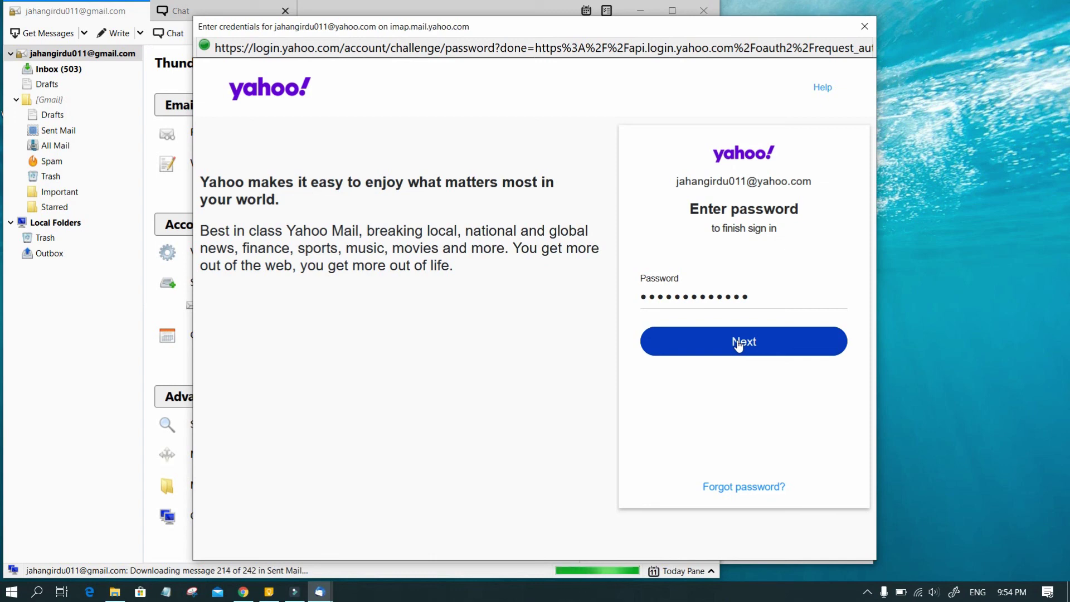
pyautogui.click(738, 345)
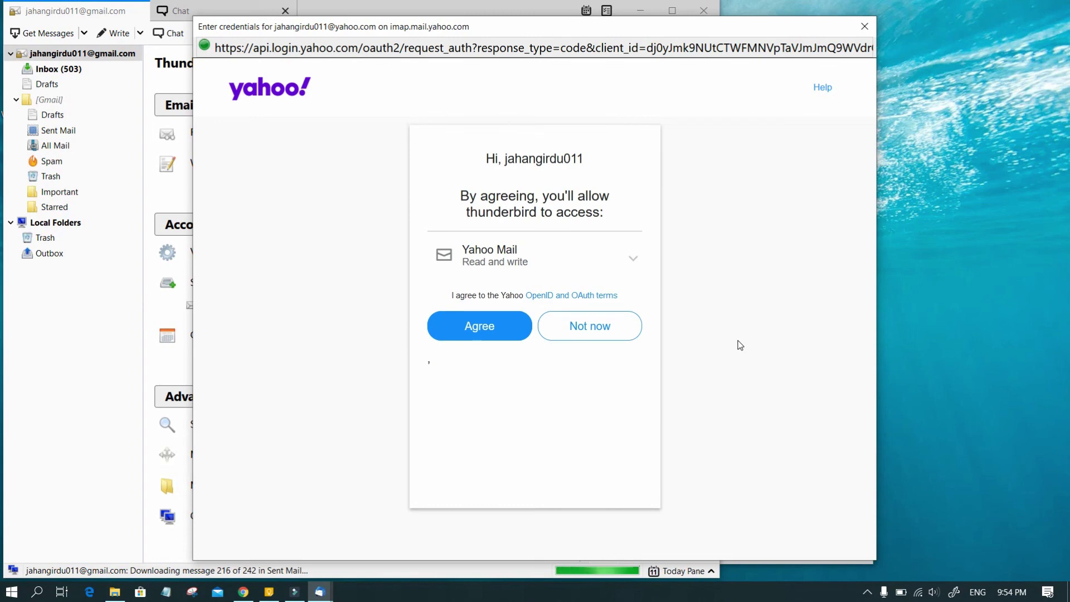
pyautogui.click(481, 328)
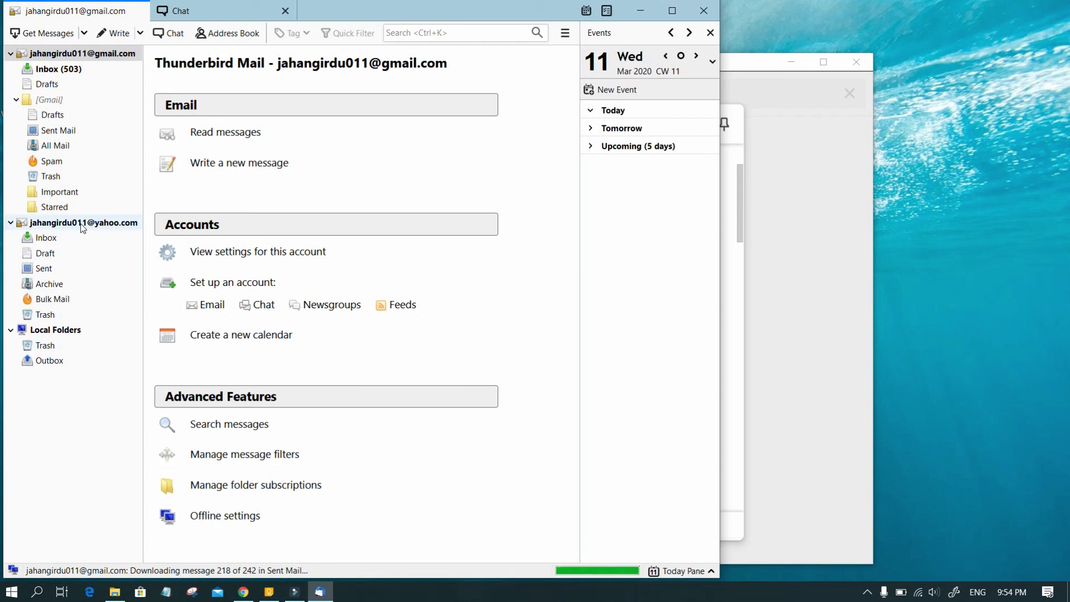
# Open the Yahoo account's Inbox and scroll through its downloading messages.
pyautogui.click(61, 237)
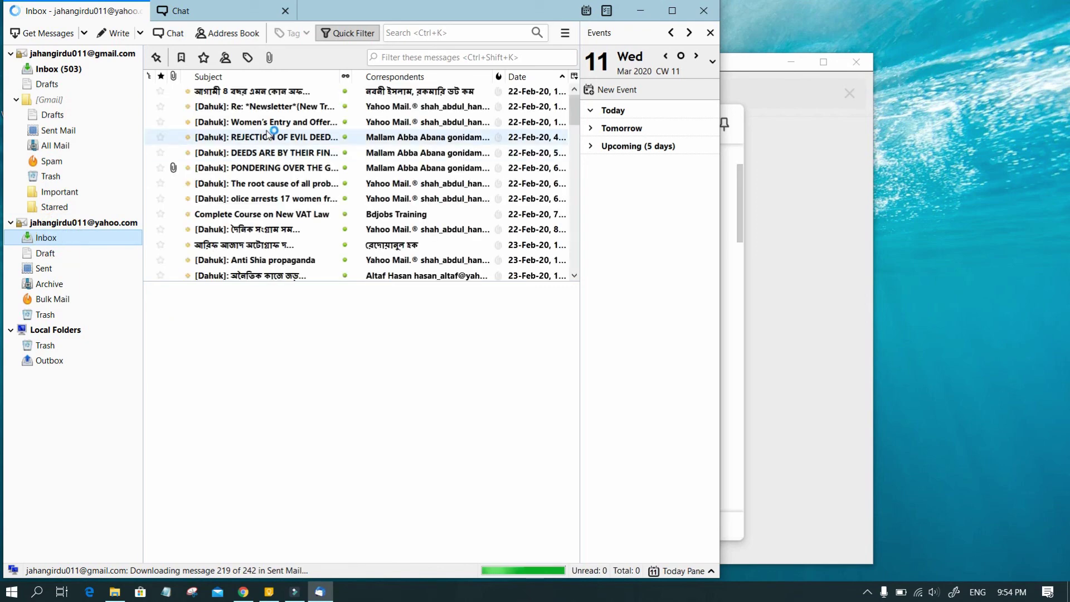
pyautogui.scroll(-8, 270, 133)
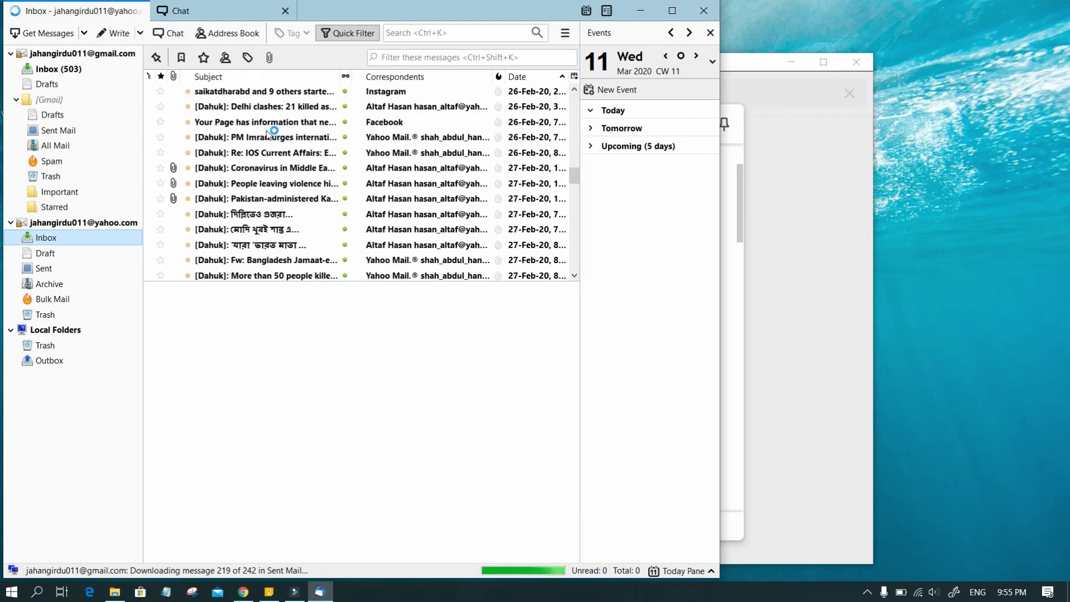
pyautogui.scroll(8, 268, 133)
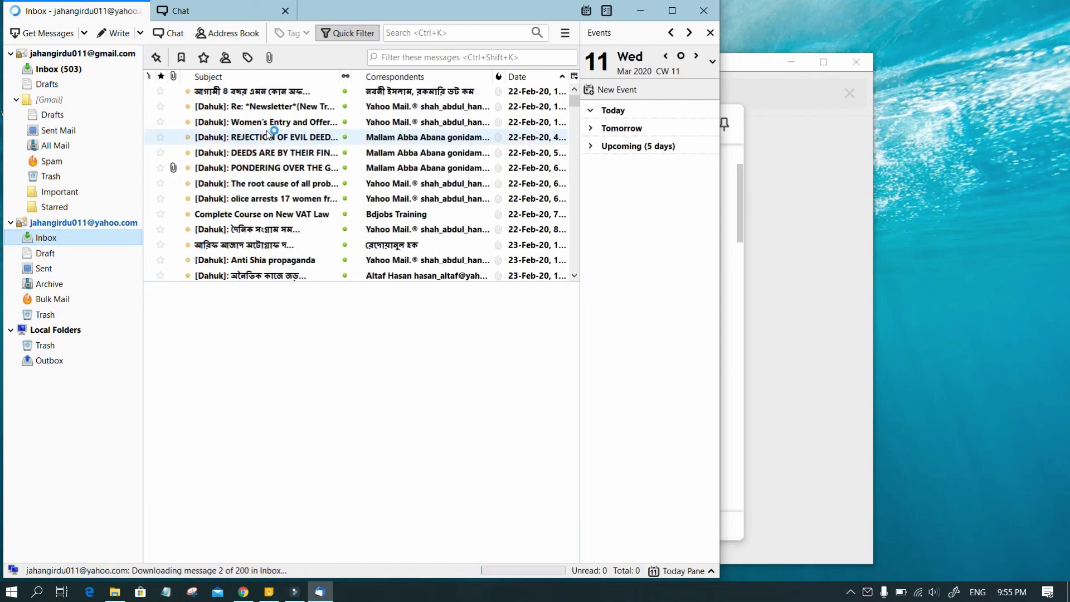
pyautogui.scroll(-4, 267, 130)
pyautogui.scroll(4, 267, 131)
pyautogui.scroll(10, 270, 134)
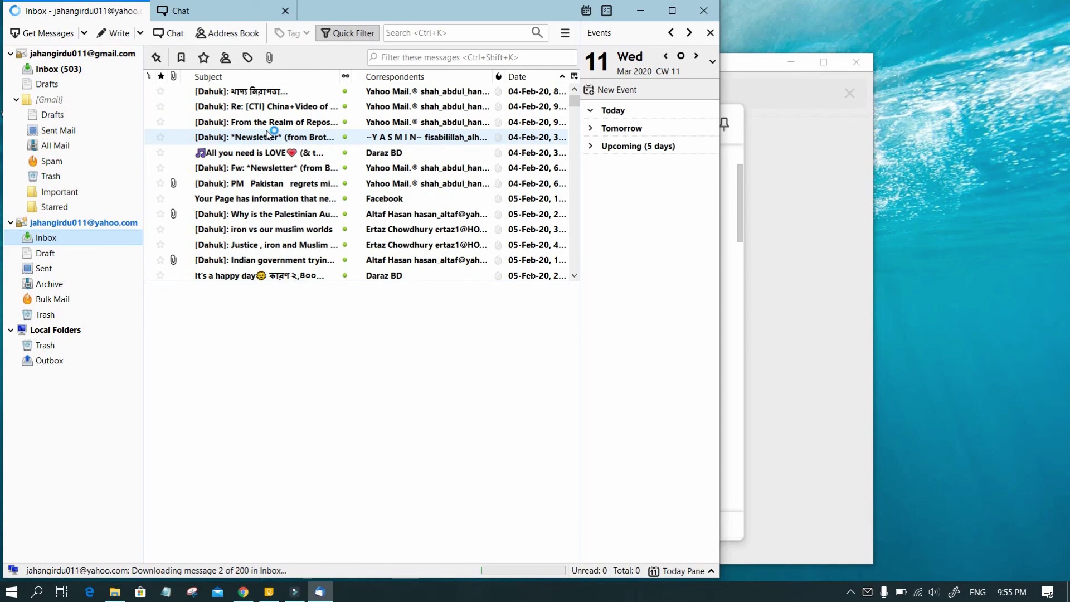